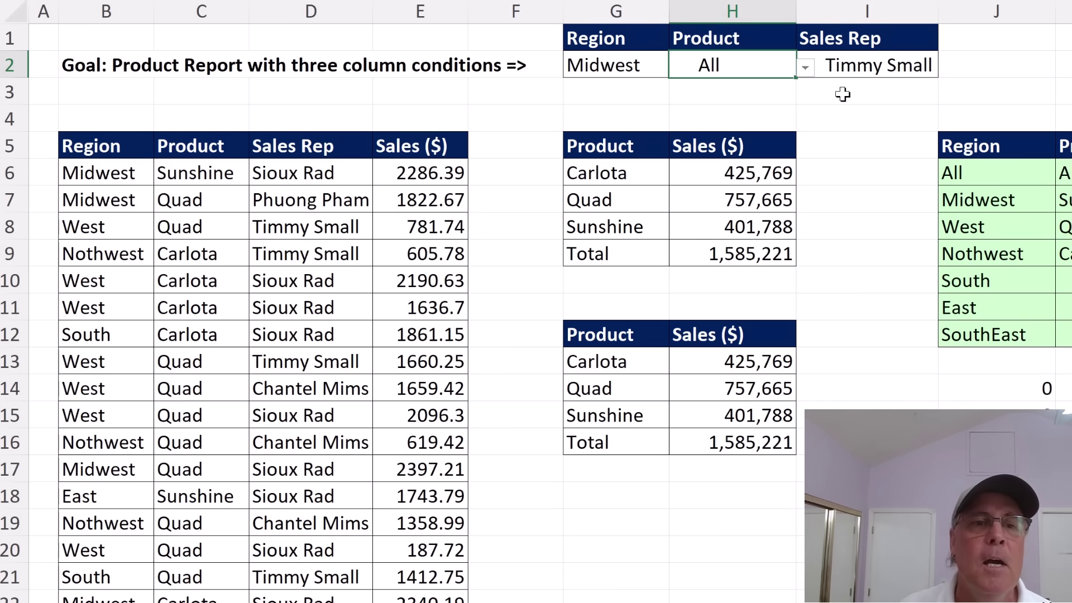
# Step: Switch the G2 Region criterion to All, then set it back to Midwest
pyautogui.click(659, 63)
pyautogui.click(678, 68)
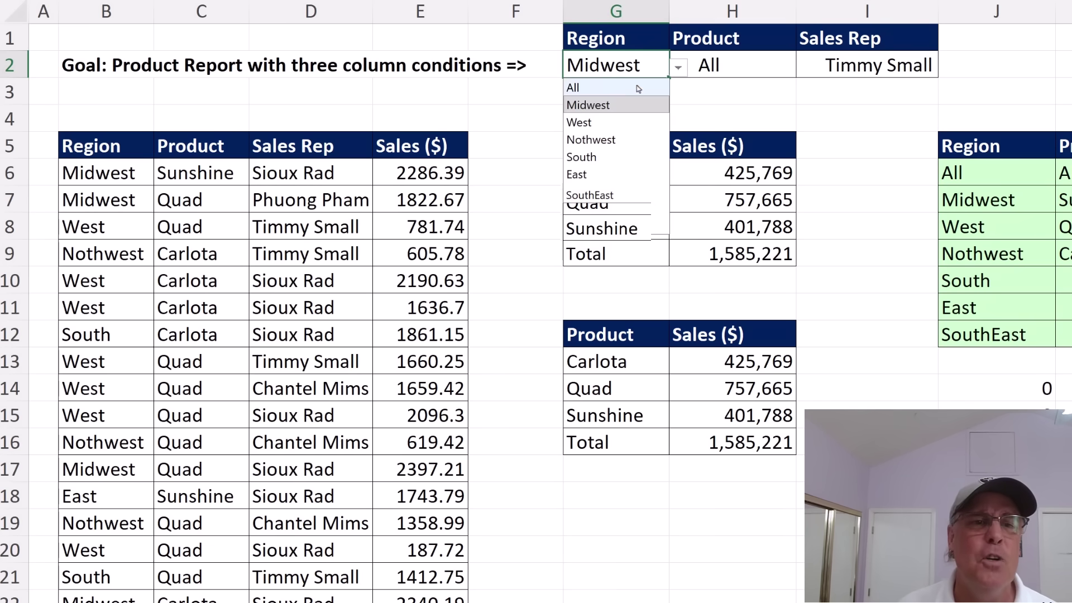
pyautogui.click(607, 90)
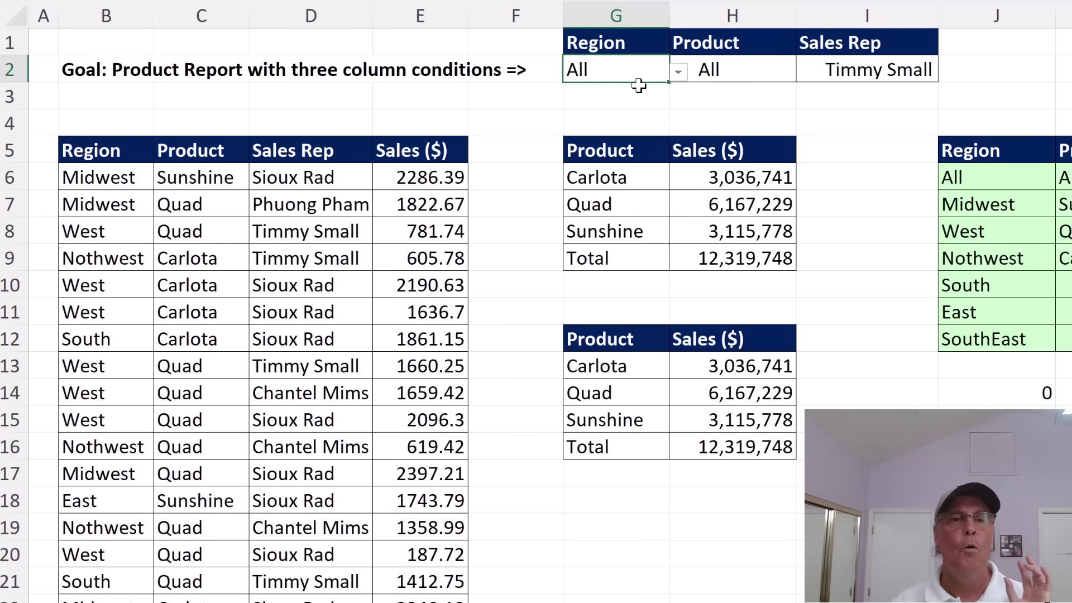
pyautogui.click(679, 72)
pyautogui.click(627, 112)
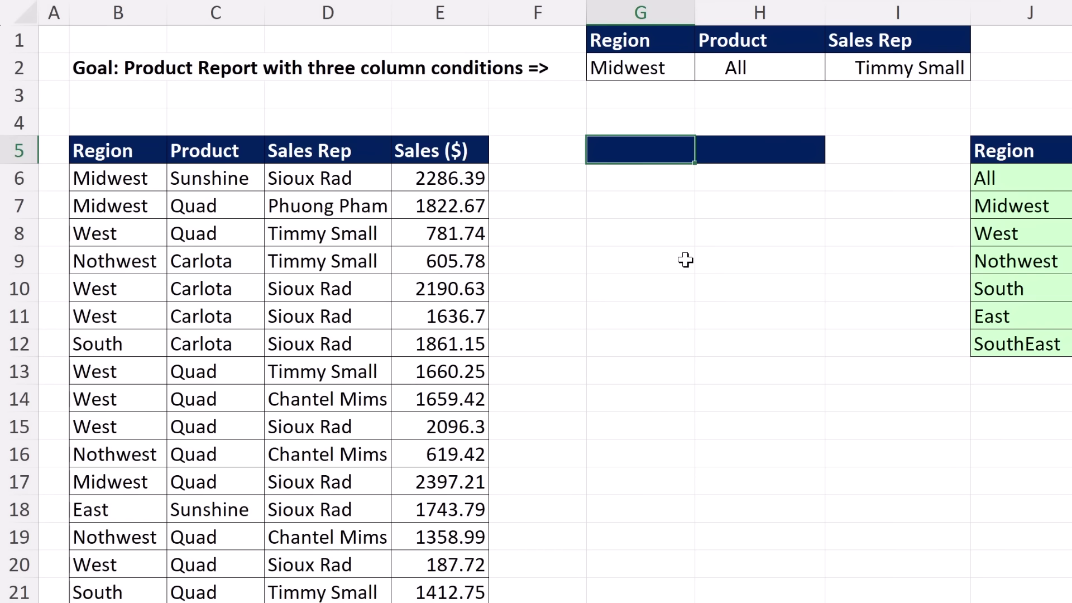
# Step: Begin =GROUPBY in G5 with Product range C5:C55546 as rows and Sales range E5:E55546 as values
pyautogui.write('=gr')
pyautogui.press('Tab')
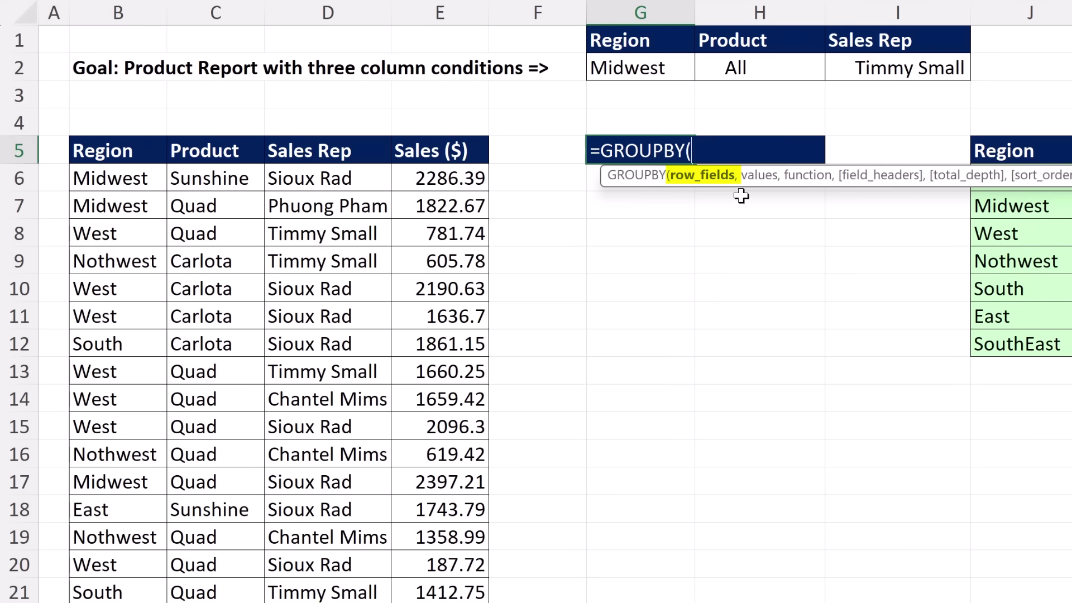
pyautogui.click(188, 156)
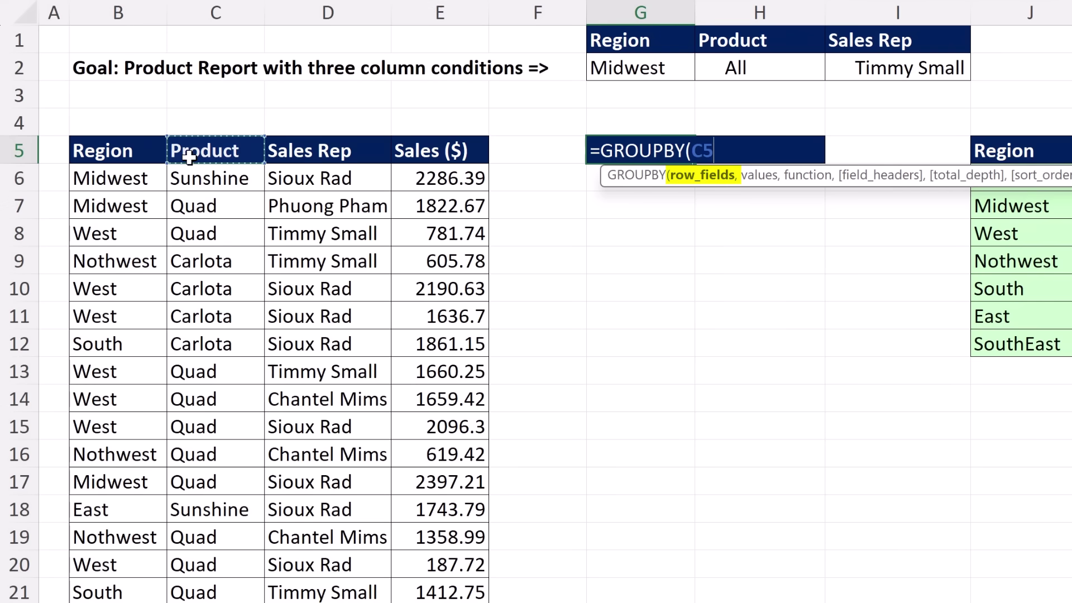
pyautogui.hotkey('ctrl', 'shift', 'Down')
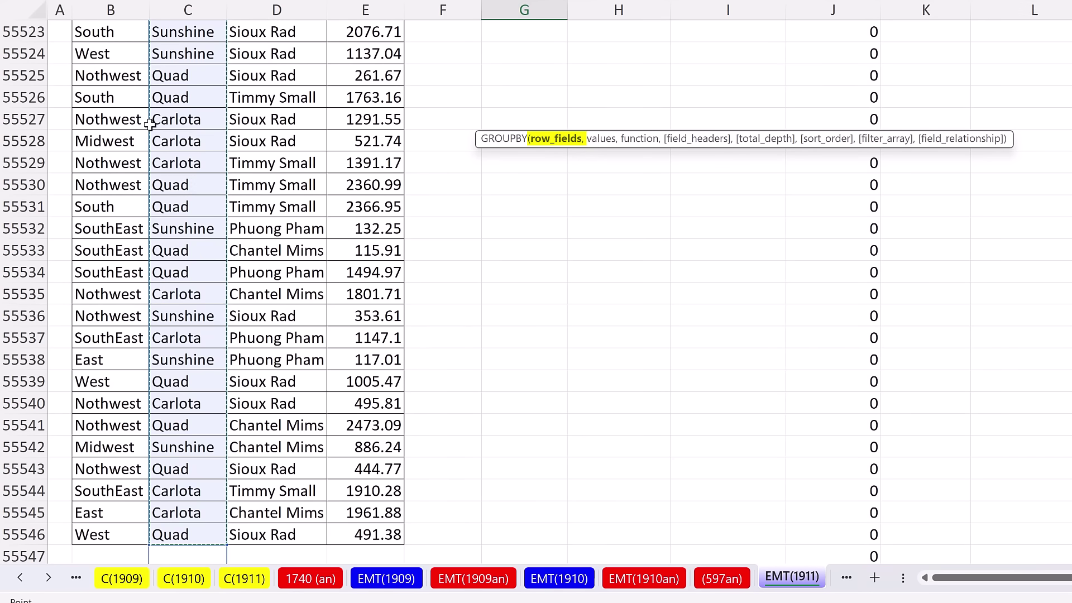
pyautogui.hotkey('ctrl', 'BackSpace')
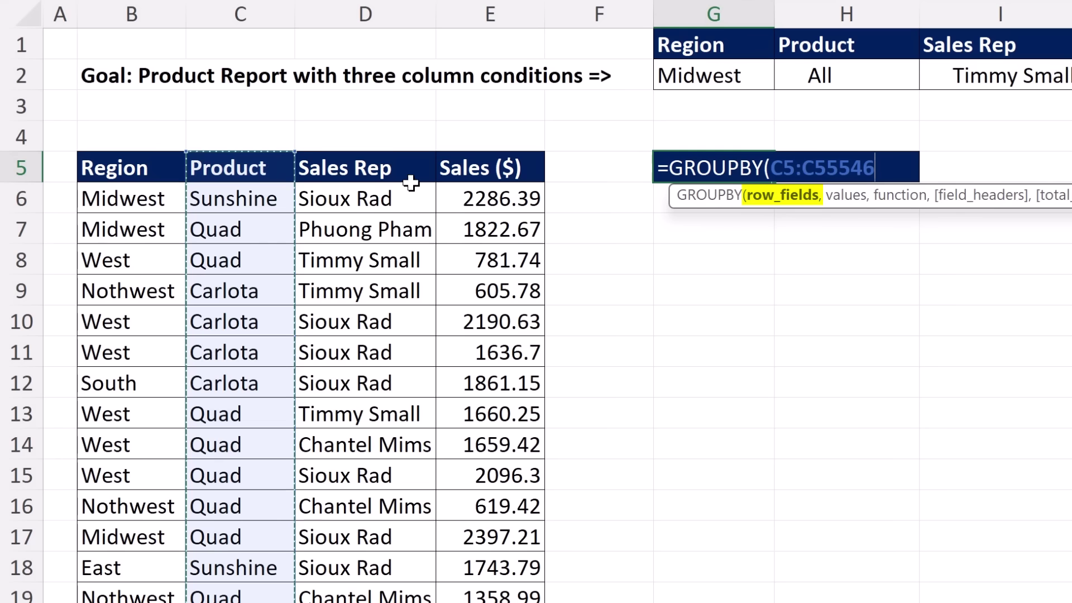
pyautogui.write(',')
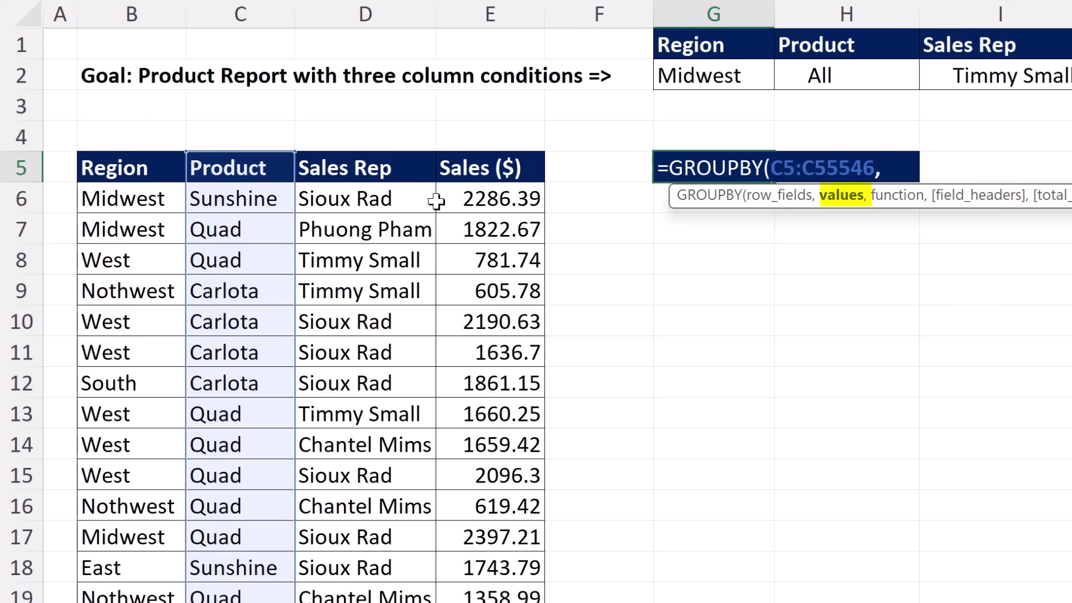
pyautogui.click(460, 173)
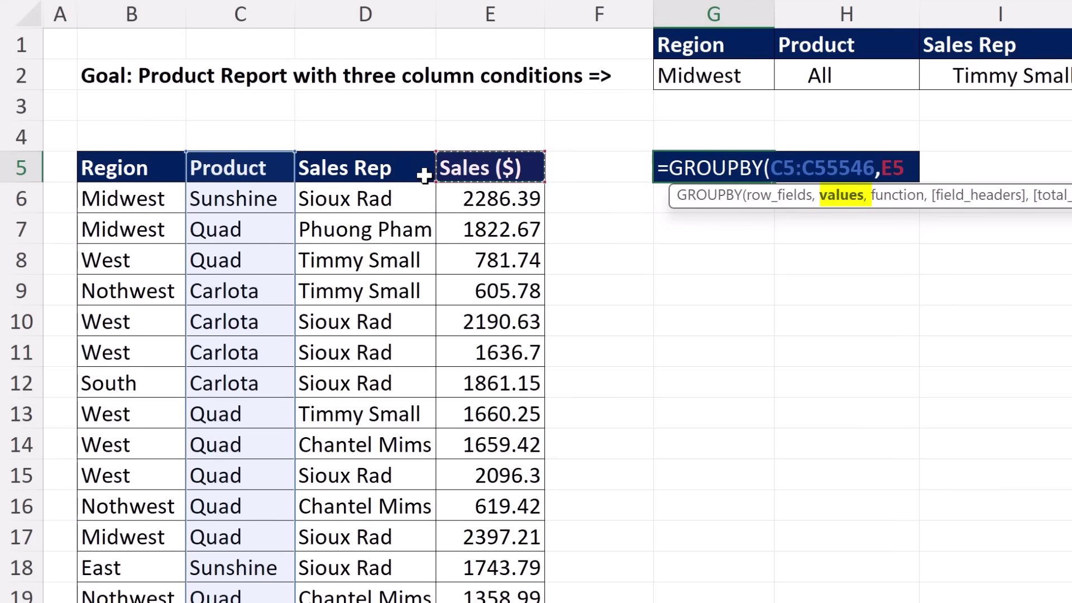
pyautogui.hotkey('ctrl', 'shift', 'Down')
pyautogui.hotkey('ctrl', 'BackSpace')
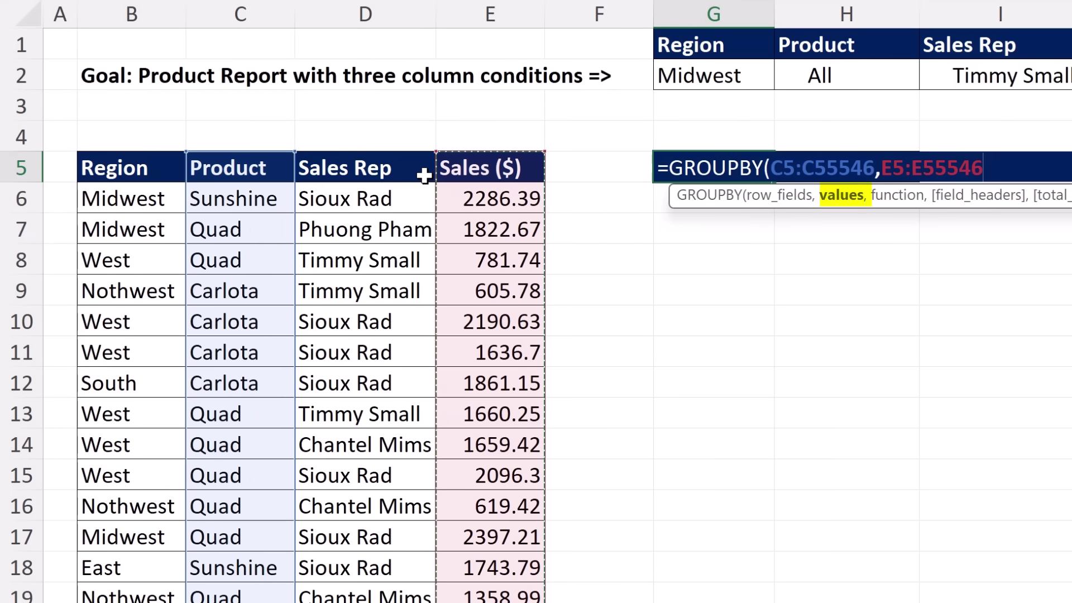
# Step: Complete the formula with SUM, field headers 3 and total 1, and enter it
pyautogui.write(',SUM,')
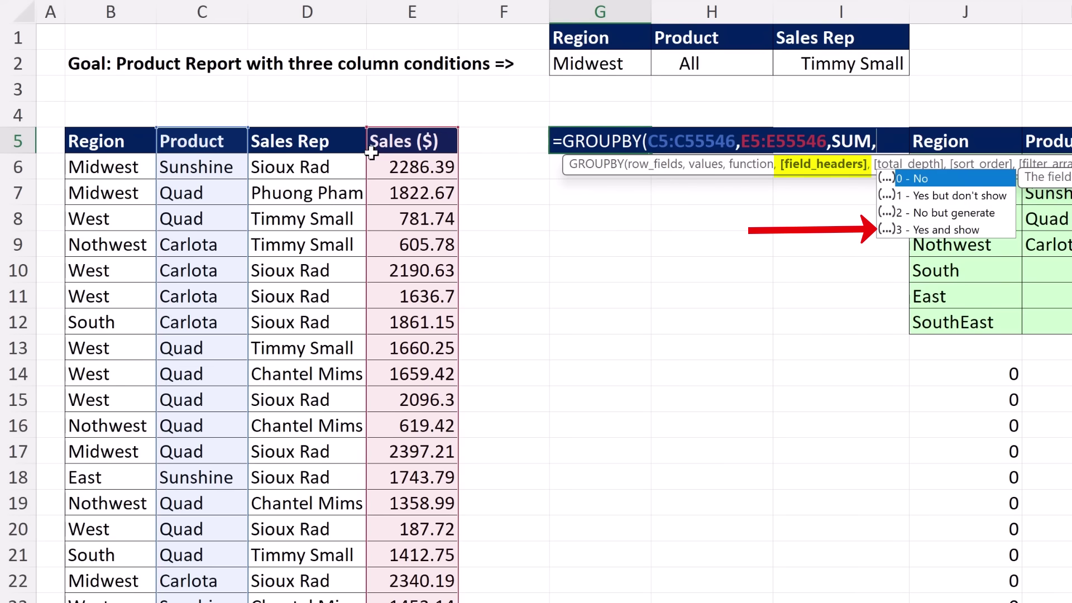
pyautogui.doubleClick(965, 231)
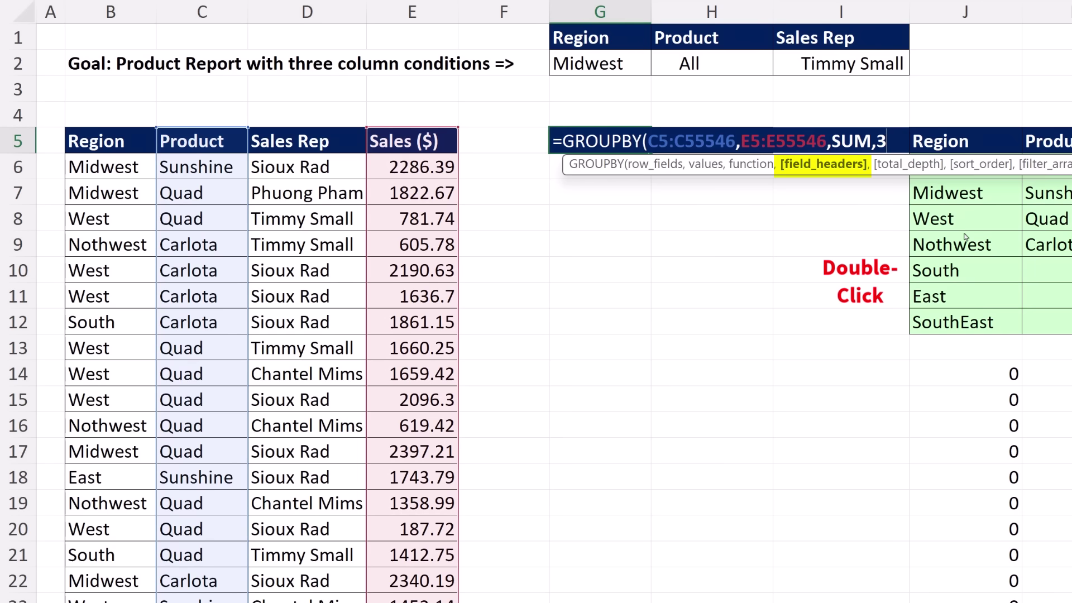
pyautogui.write(',')
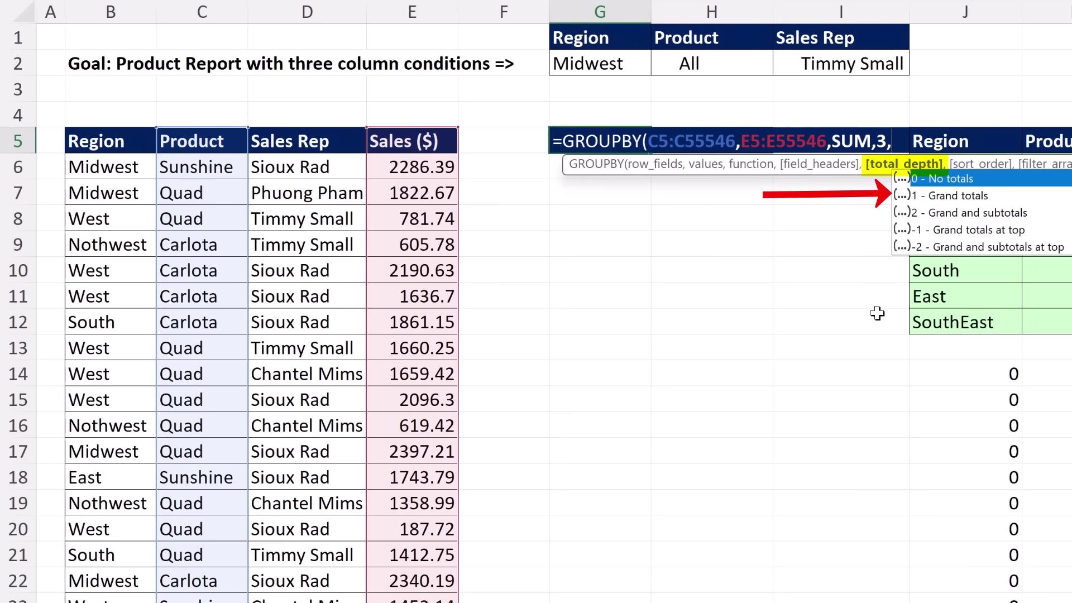
pyautogui.write('1')
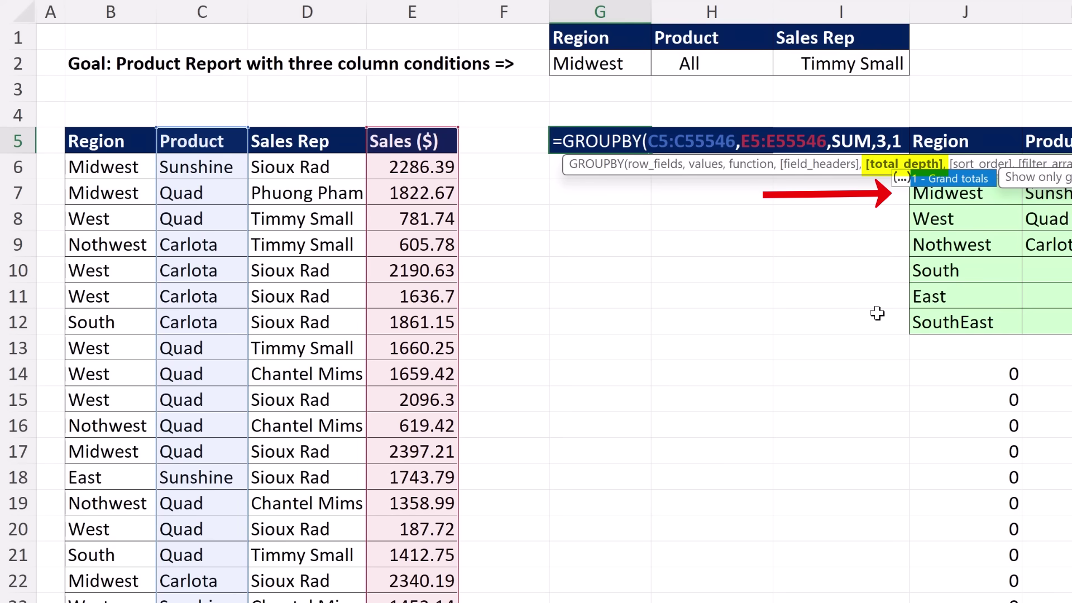
pyautogui.write(',,')
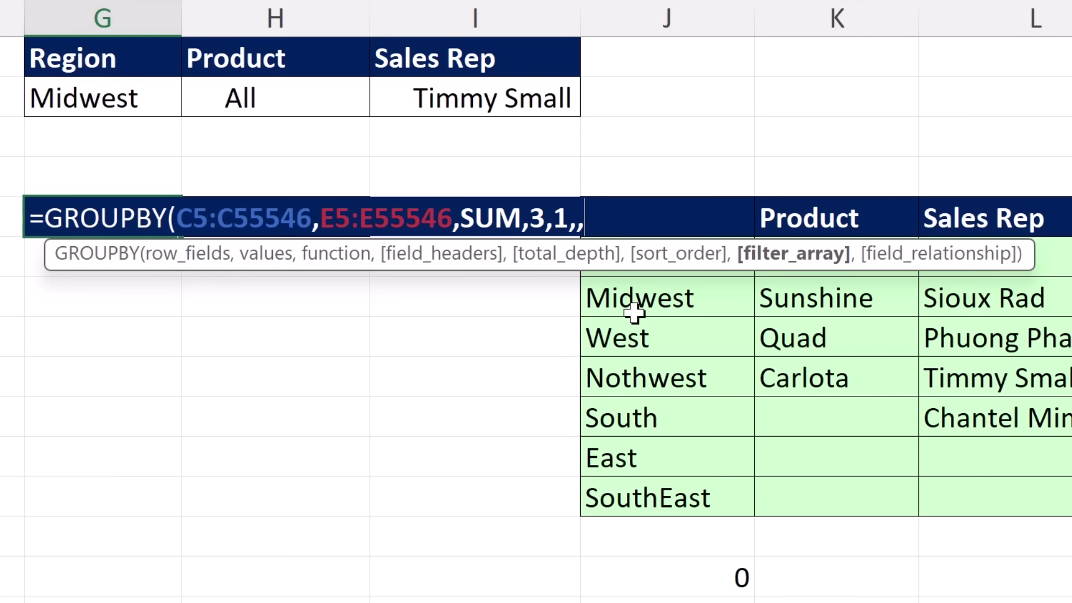
pyautogui.press('BackSpace')
pyautogui.press('BackSpace')
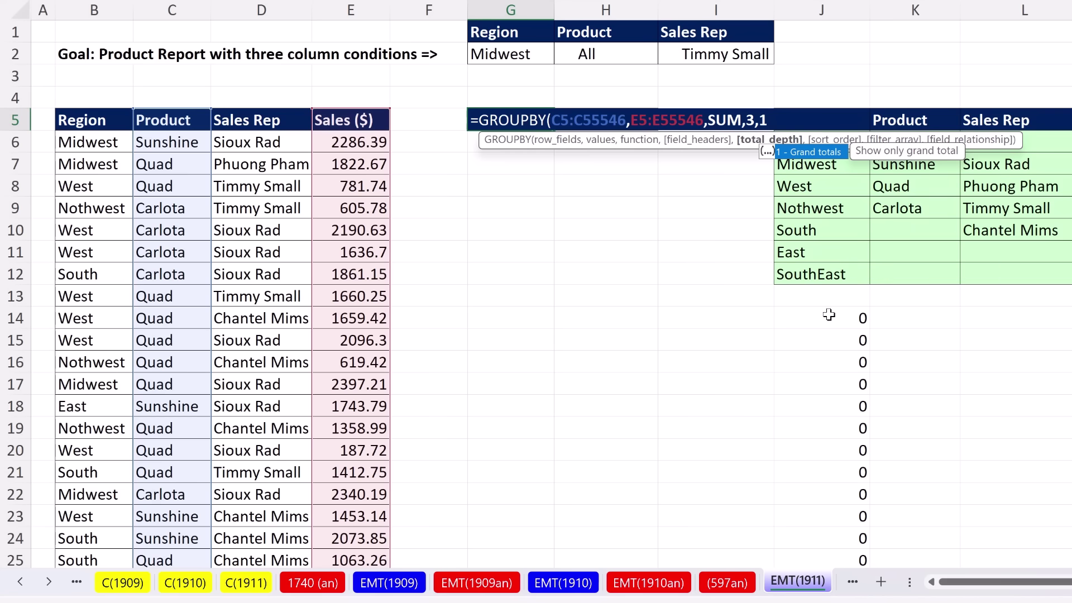
pyautogui.write(')')
pyautogui.hotkey('ctrl', 'Return')
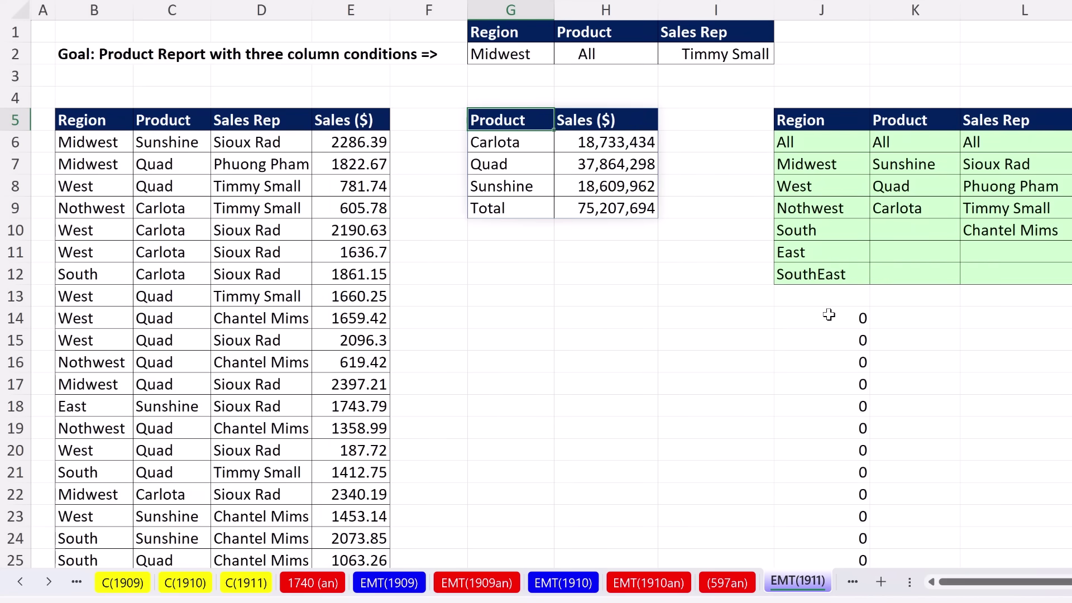
# Step: Review the G5 formula, then inspect the filter_array argument and the plus OR test in the filtered formula
pyautogui.press('F2')
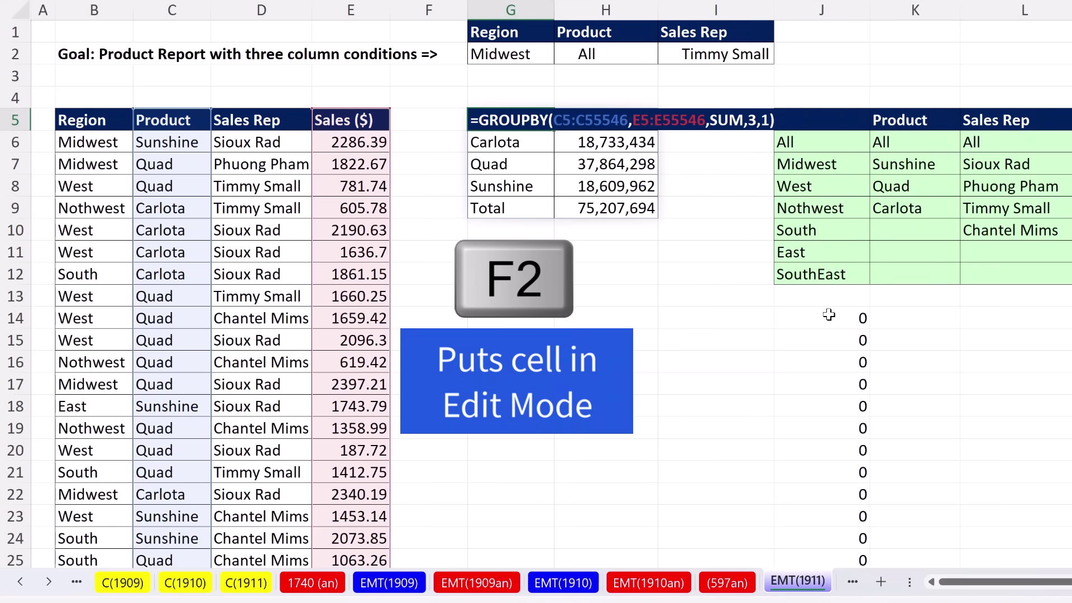
pyautogui.press('Escape')
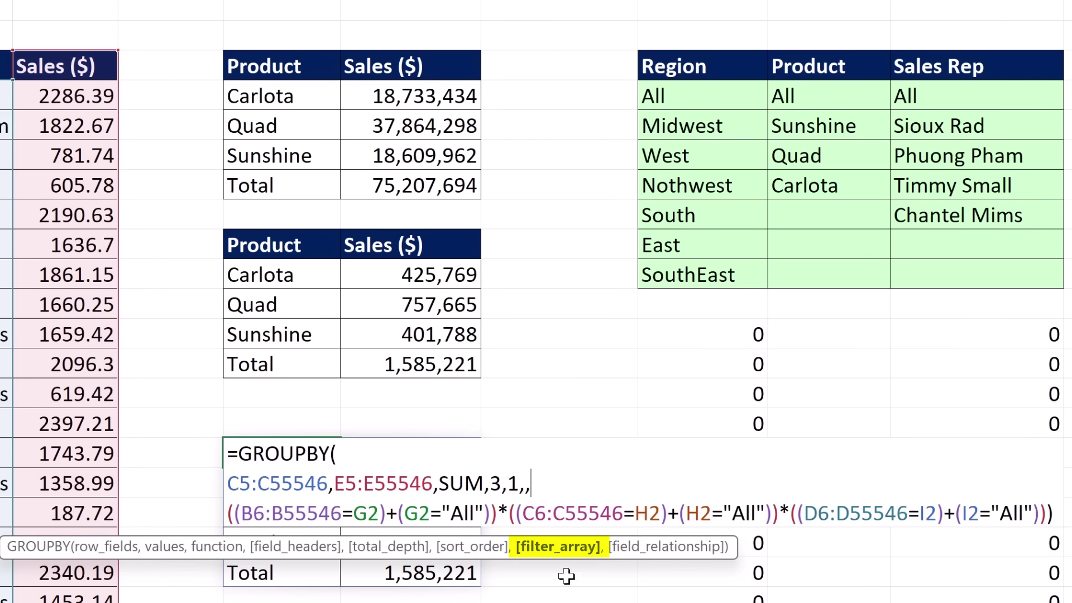
pyautogui.click(566, 547)
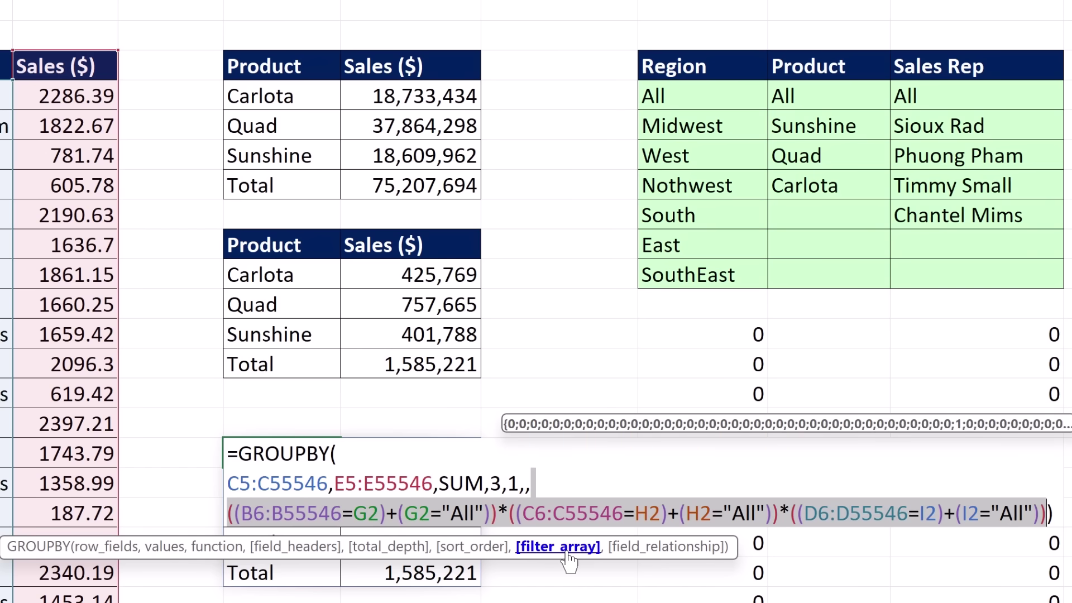
pyautogui.press('Right')
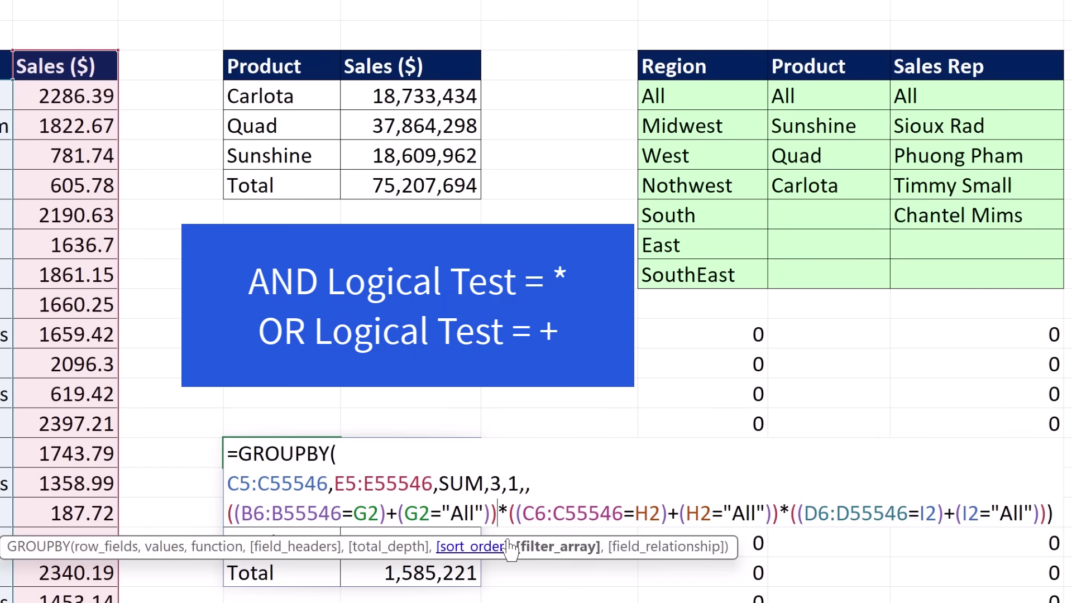
pyautogui.doubleClick(392, 512)
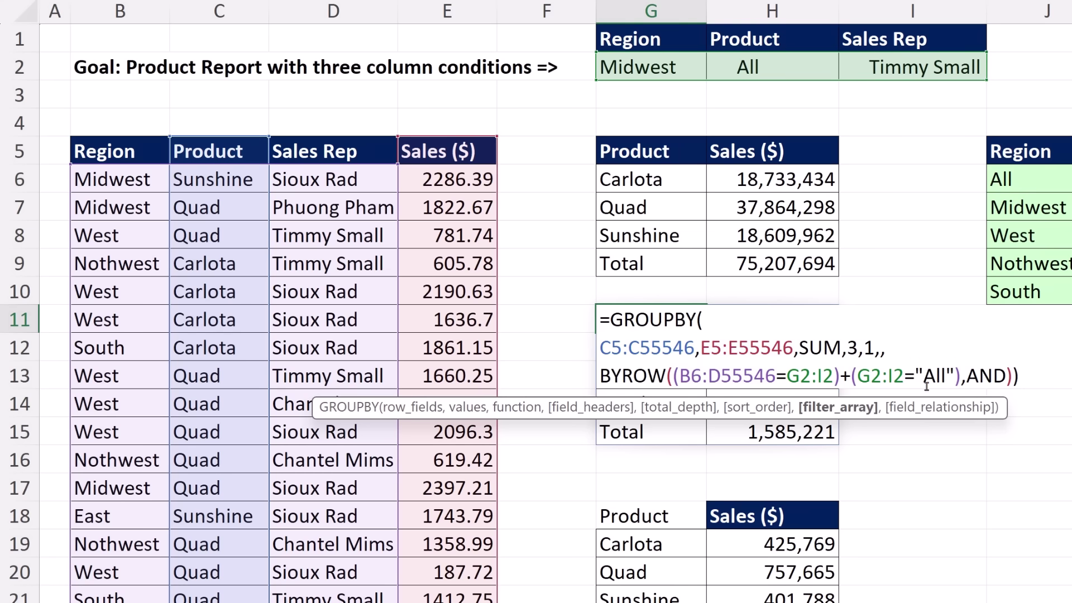
# Step: Inspect BYROW's arguments and move the formula tooltip aside to reveal the worksheet cells
pyautogui.click(972, 377)
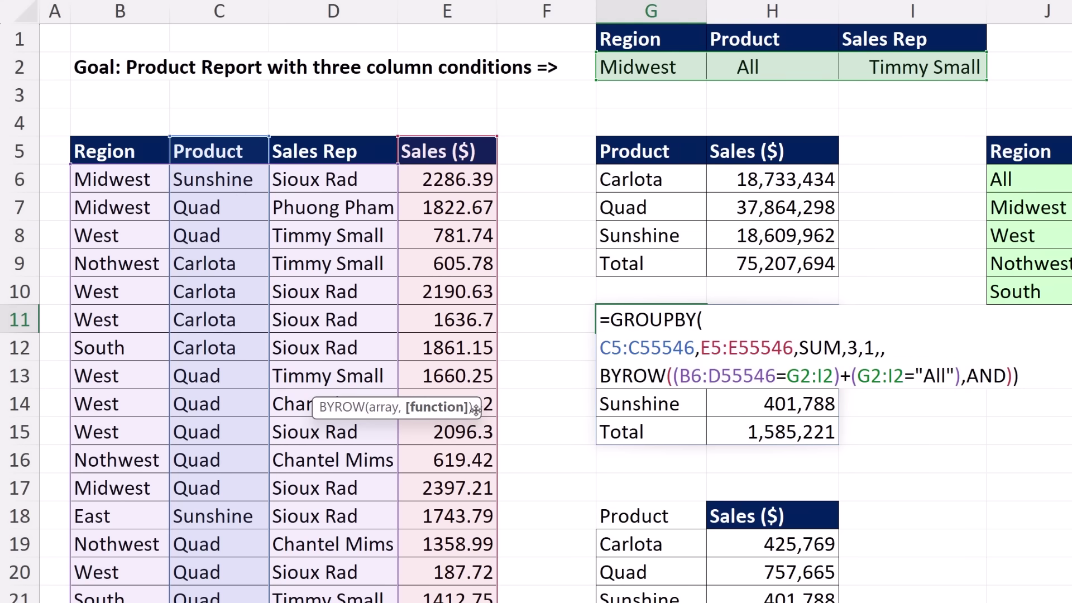
pyautogui.moveTo(472, 412); pyautogui.dragTo(1021, 429)
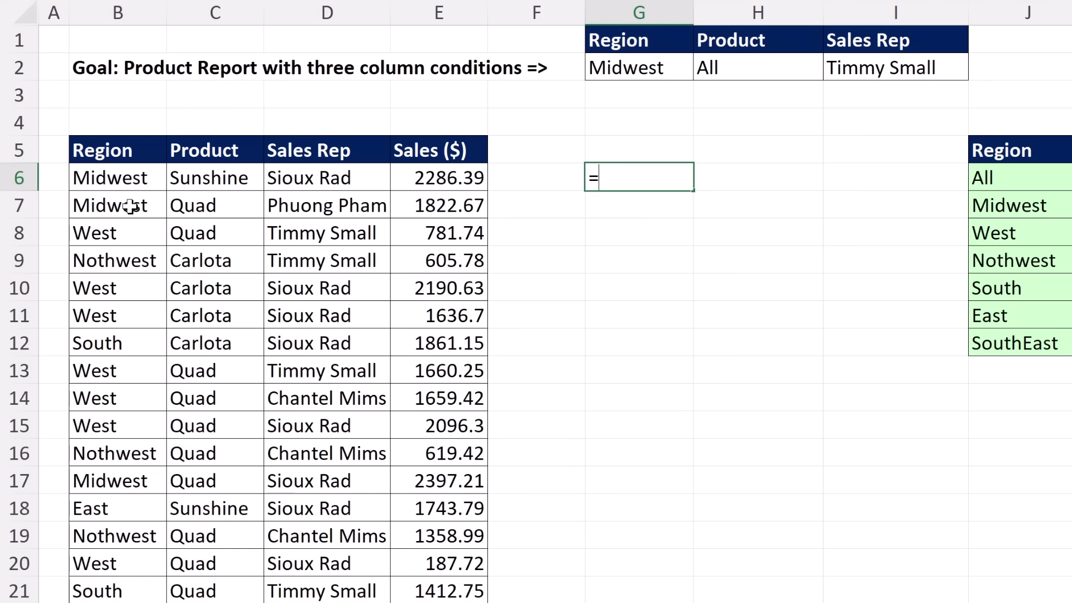
# Step: Build =B6:D55546=G2:I2 in G6, comparing the data columns with the three criteria cells
pyautogui.moveTo(90, 178); pyautogui.dragTo(300, 186)
pyautogui.hotkey('ctrl', 'shift', 'Down')
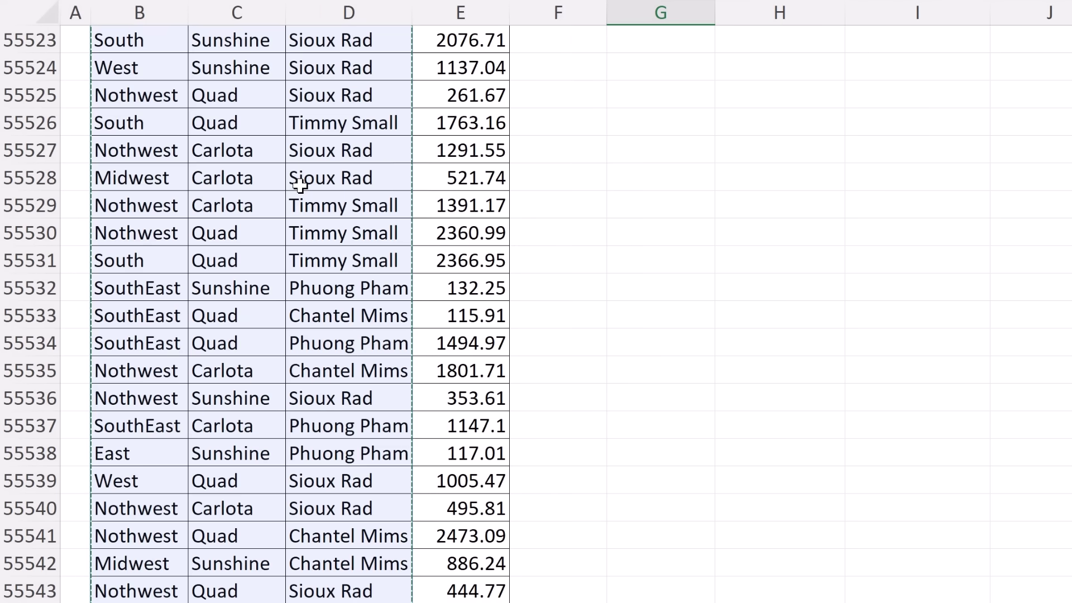
pyautogui.hotkey('ctrl', 'BackSpace')
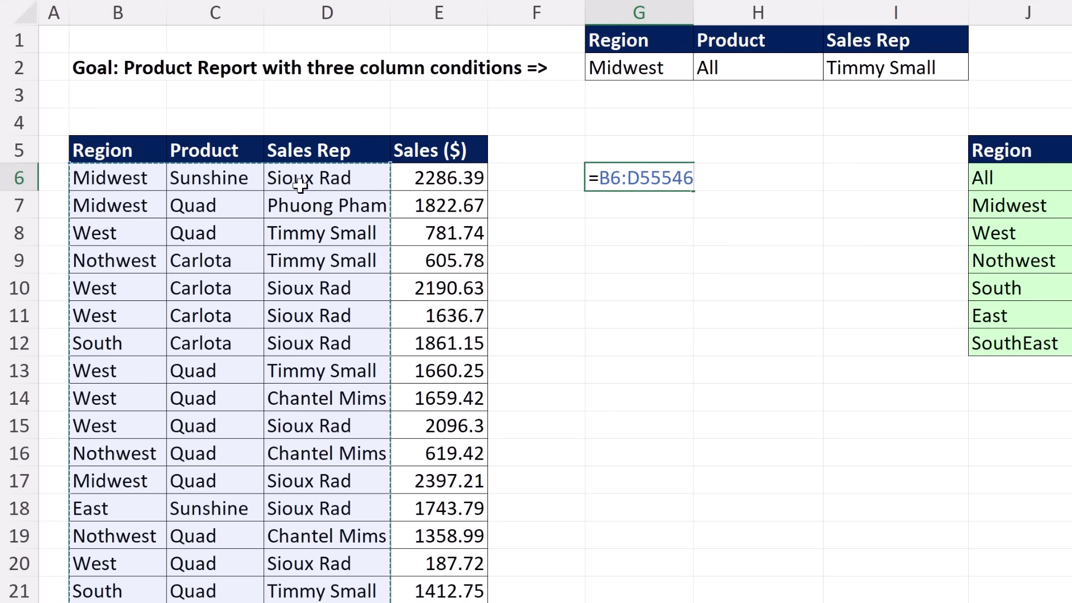
pyautogui.write('=')
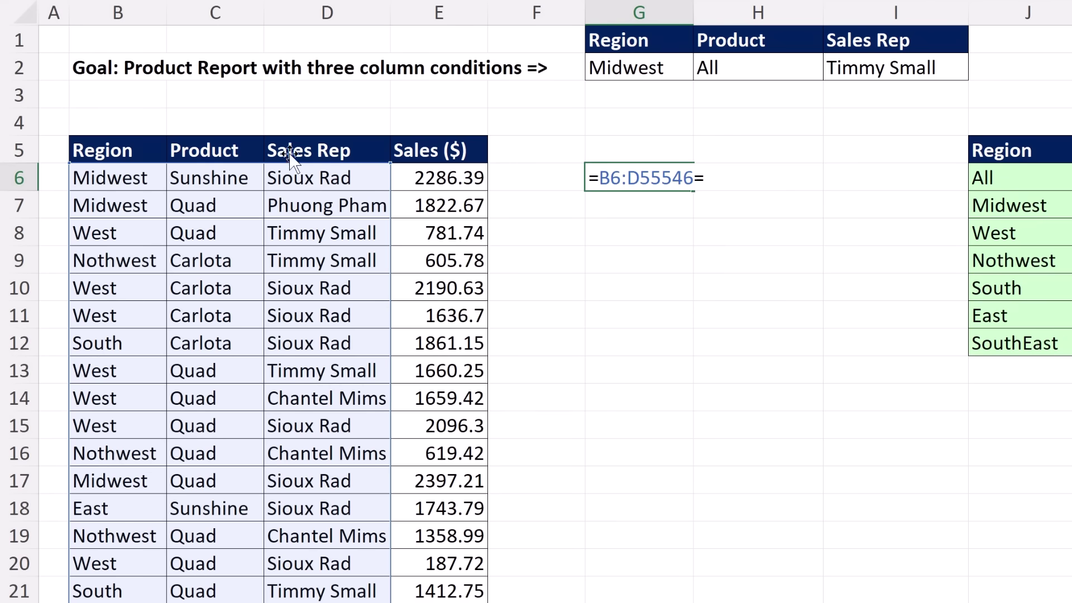
pyautogui.click(666, 67)
pyautogui.moveTo(666, 68); pyautogui.dragTo(882, 68)
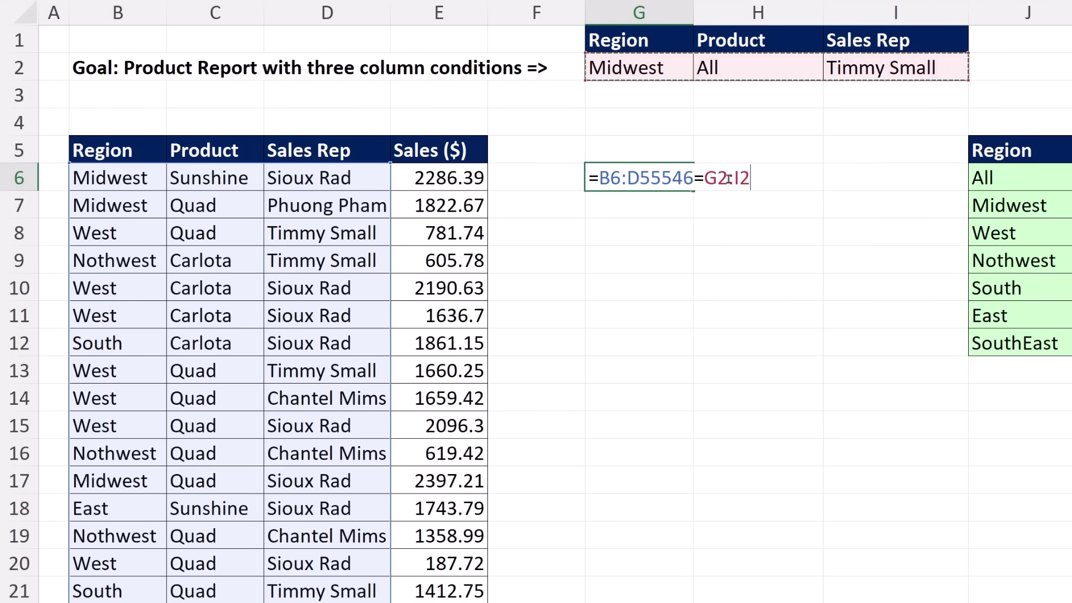
pyautogui.doubleClick(730, 184)
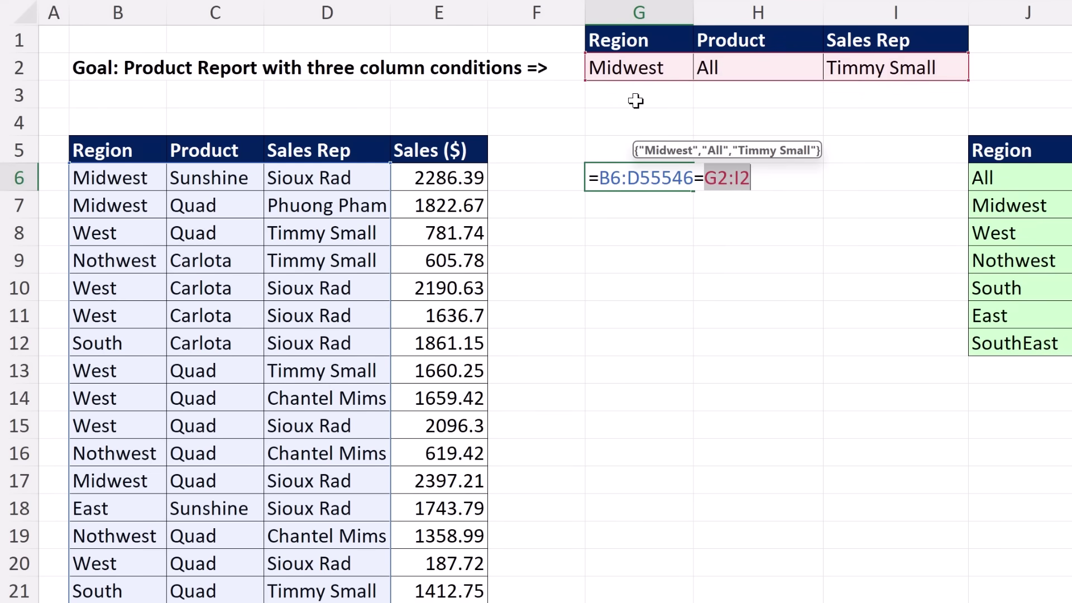
pyautogui.doubleClick(629, 178)
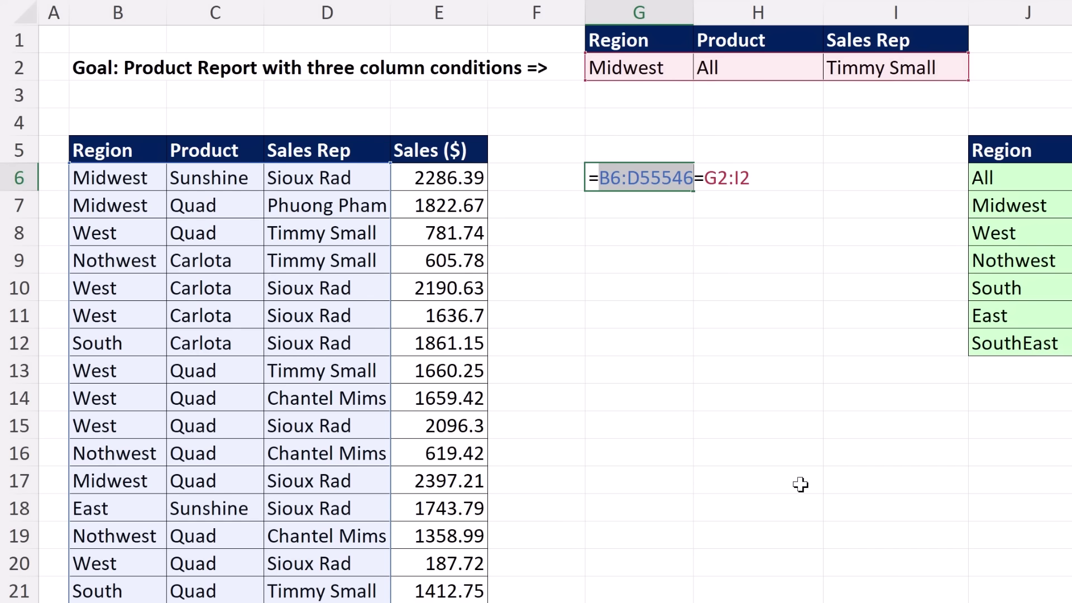
# Step: Commit the G6 comparison to spill its TRUE/FALSE grid, then reopen the formula
pyautogui.hotkey('ctrl', 'Return')
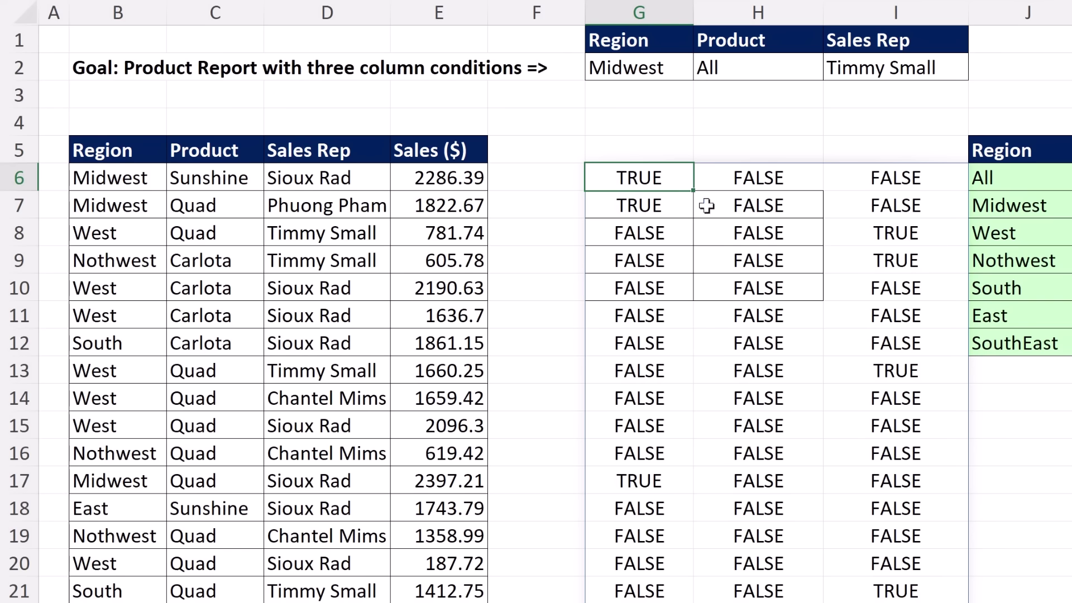
pyautogui.press('F2')
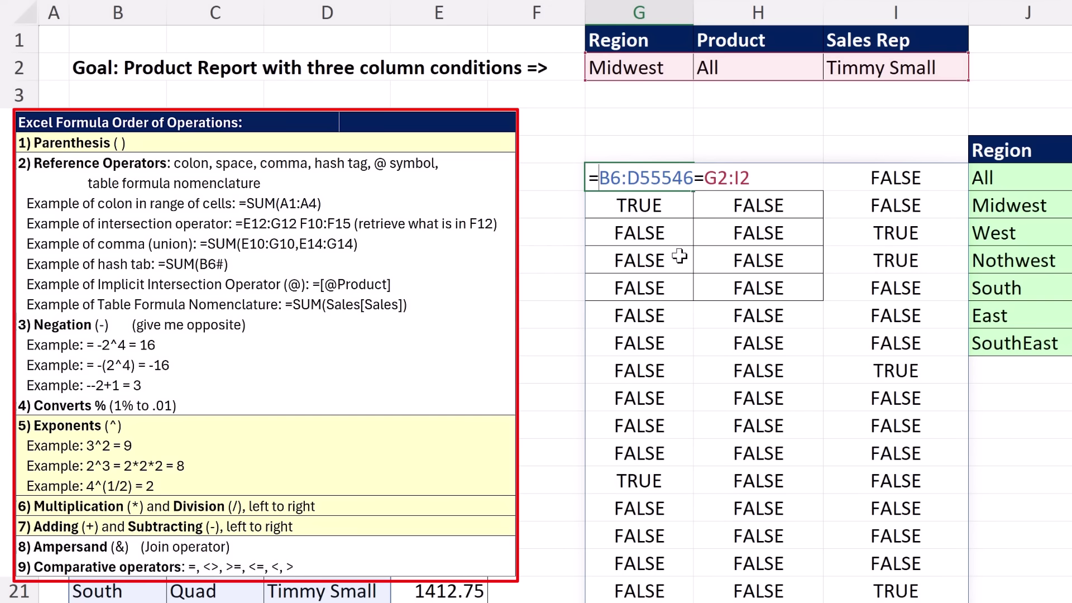
# Step: Add +(G2:I2="All") to the G6 comparison so All criteria match, producing 1/0 results
pyautogui.write('(')
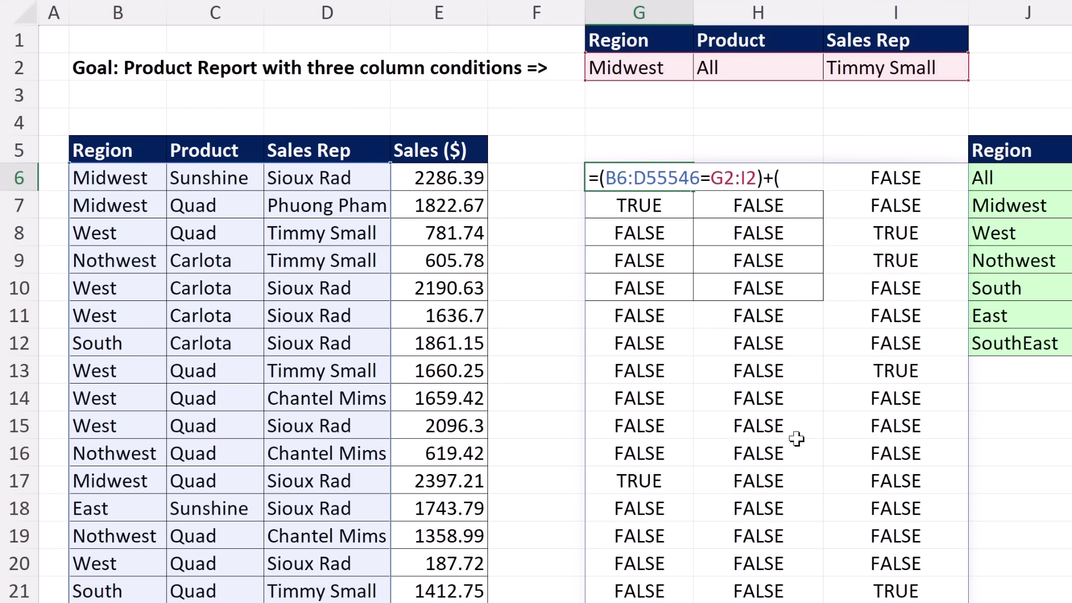
pyautogui.click(608, 68)
pyautogui.moveTo(668, 69); pyautogui.dragTo(838, 68)
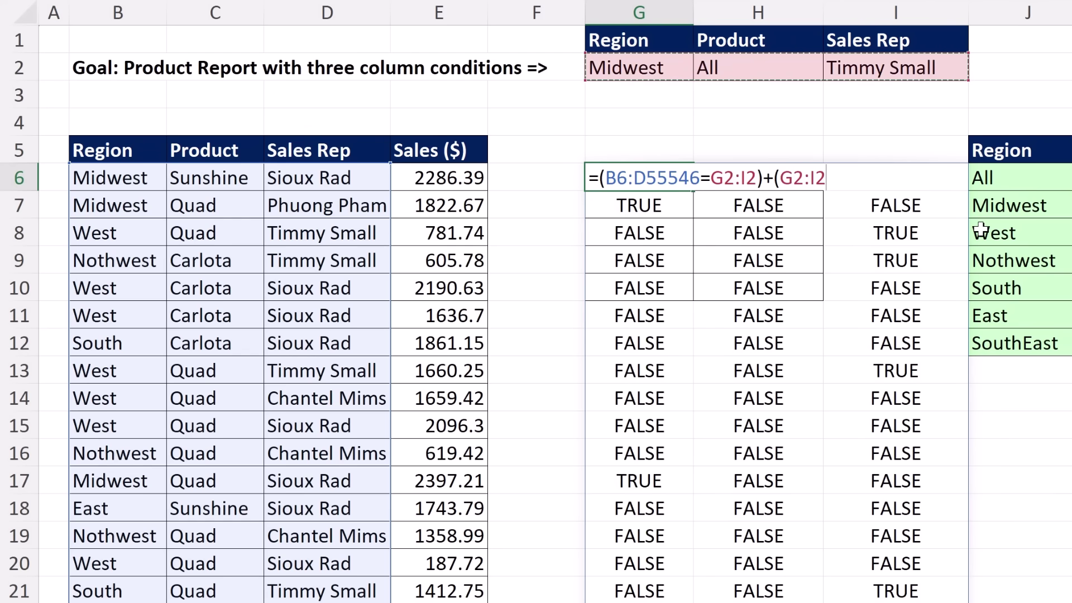
pyautogui.write('="')
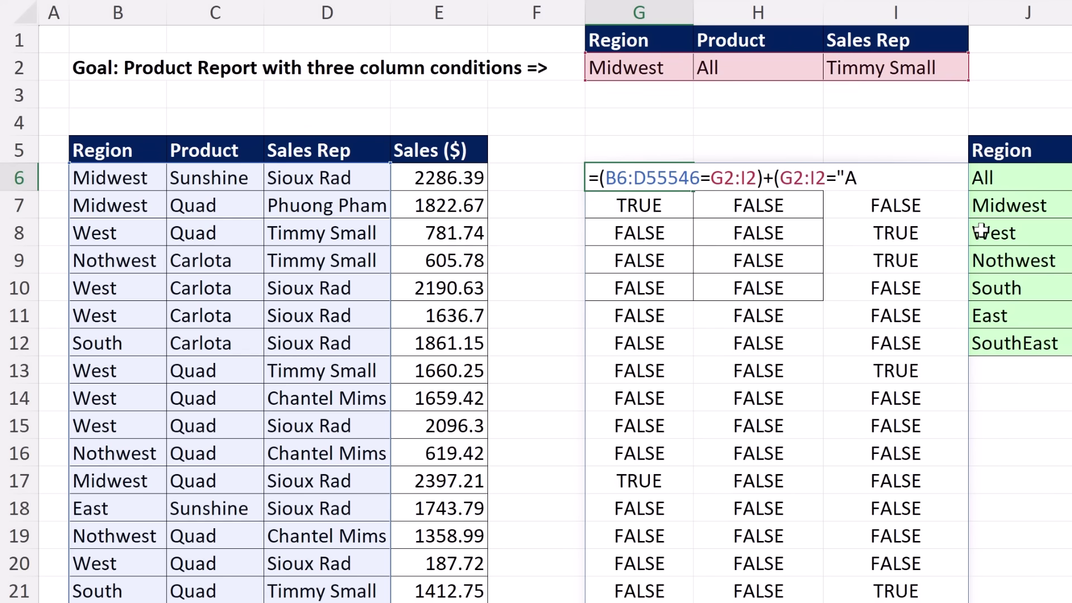
pyautogui.write('All")')
pyautogui.moveTo(781, 178); pyautogui.dragTo(871, 177)
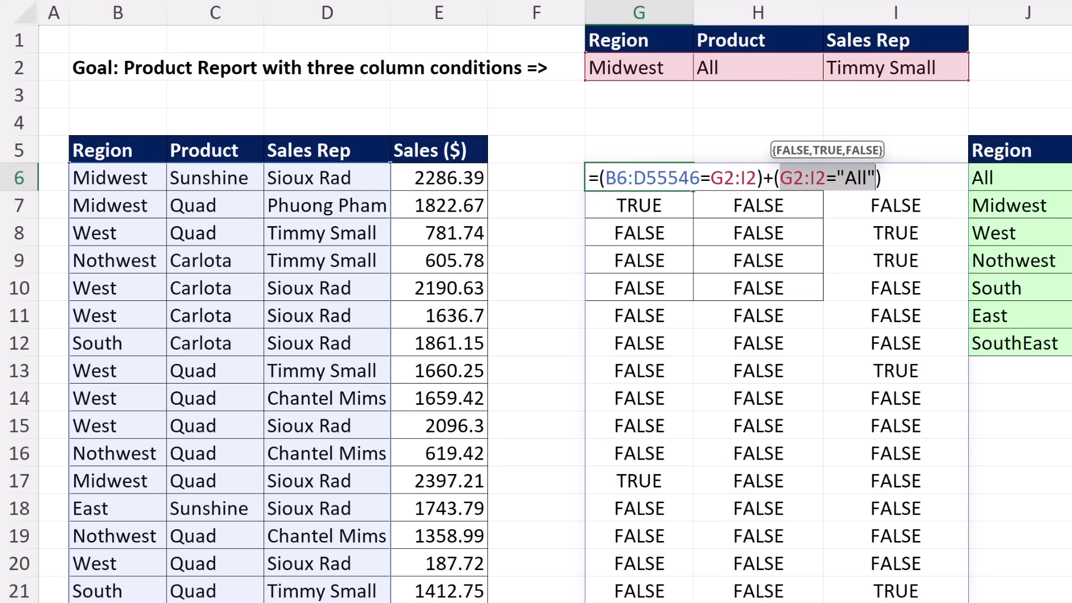
pyautogui.hotkey('ctrl', 'Return')
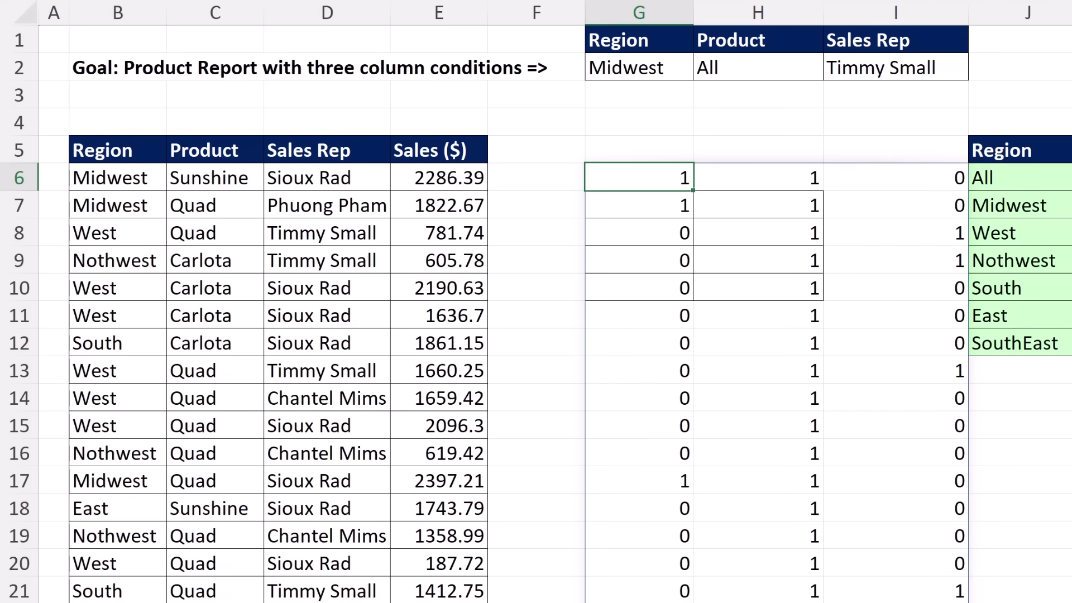
# Step: Review the plus operator in the G6 formula, then select the first sales amount in E6
pyautogui.press('F2')
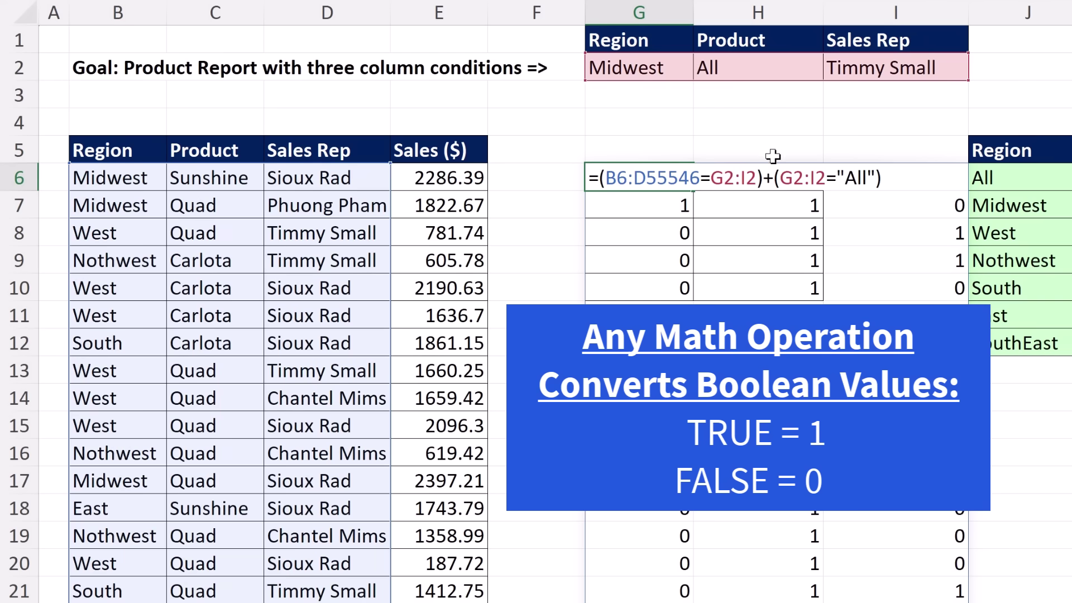
pyautogui.doubleClick(768, 177)
pyautogui.press('Escape')
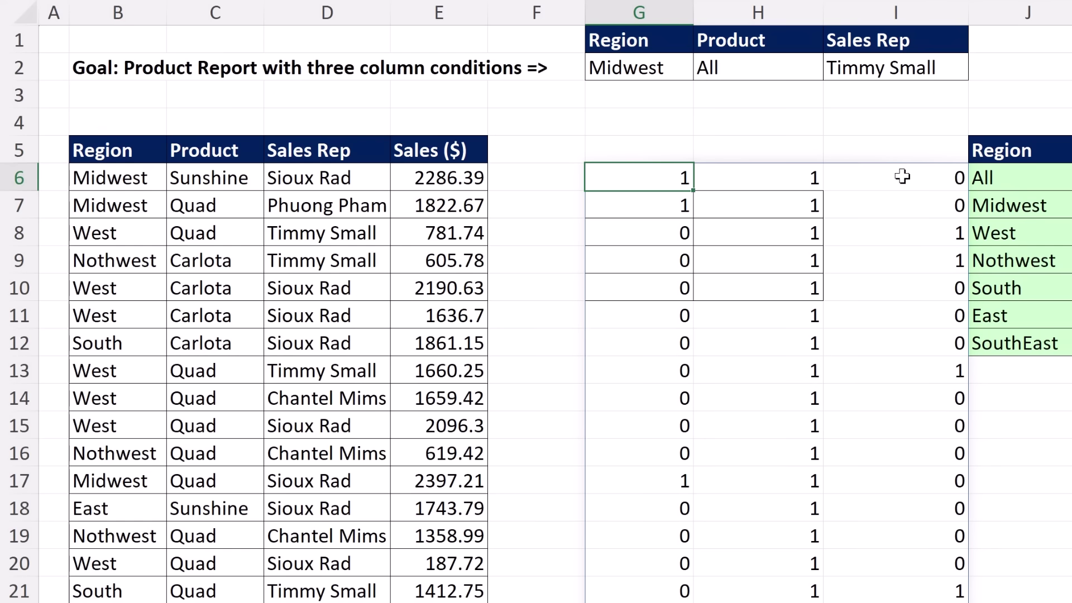
pyautogui.click(450, 176)
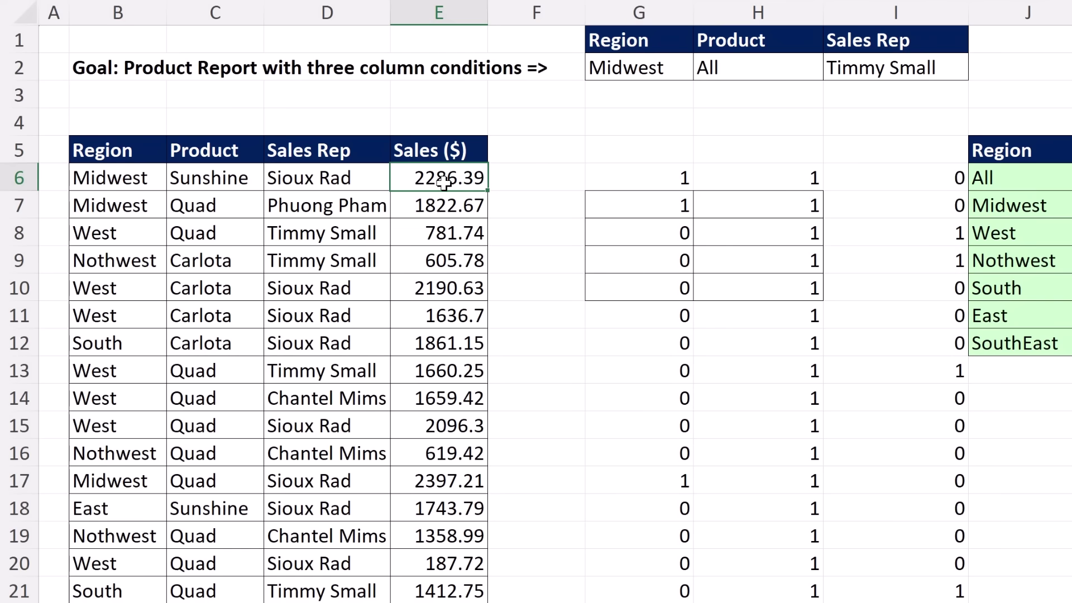
pyautogui.scroll(-20, 706, 311)
pyautogui.moveTo(629, 290); pyautogui.dragTo(894, 288)
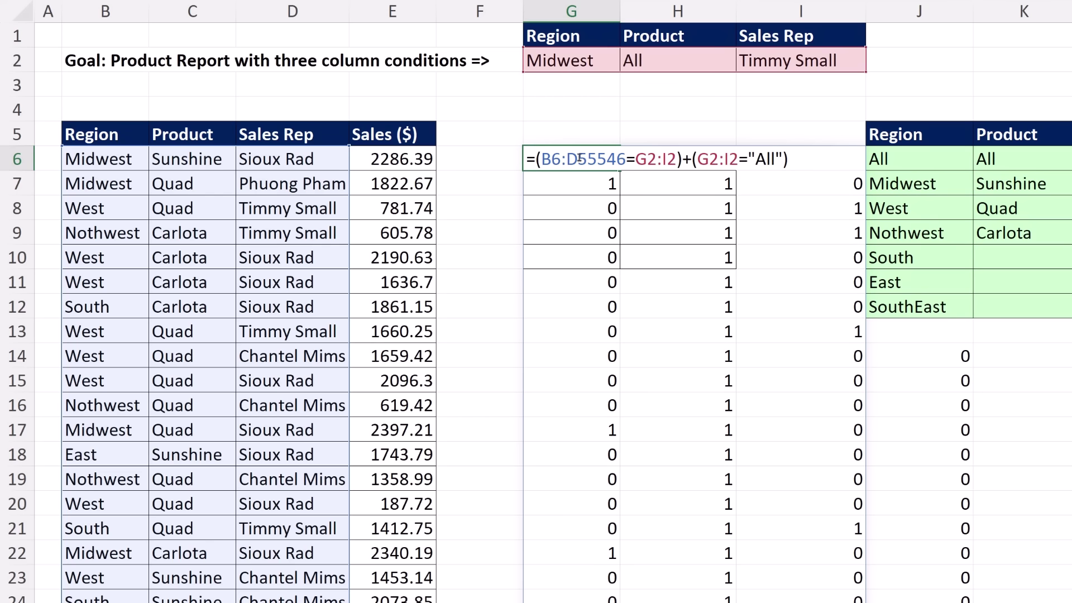
# Step: Wrap the G6 formula in BYROW(...,AND) for one TRUE/FALSE per row and check the results
pyautogui.write('BYROW(')
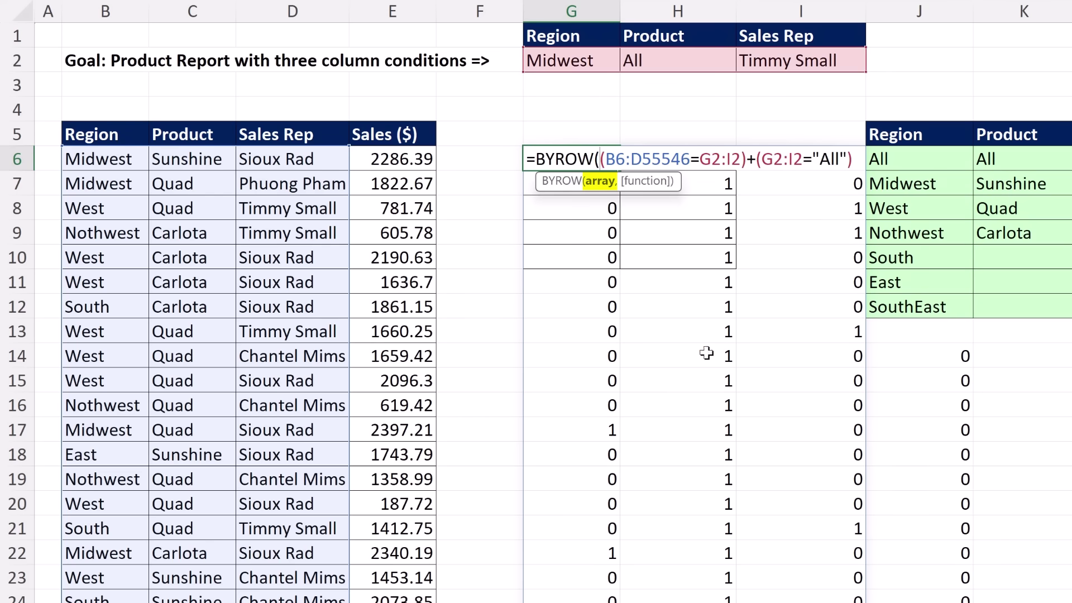
pyautogui.click(598, 182)
pyautogui.click(854, 166)
pyautogui.write(',')
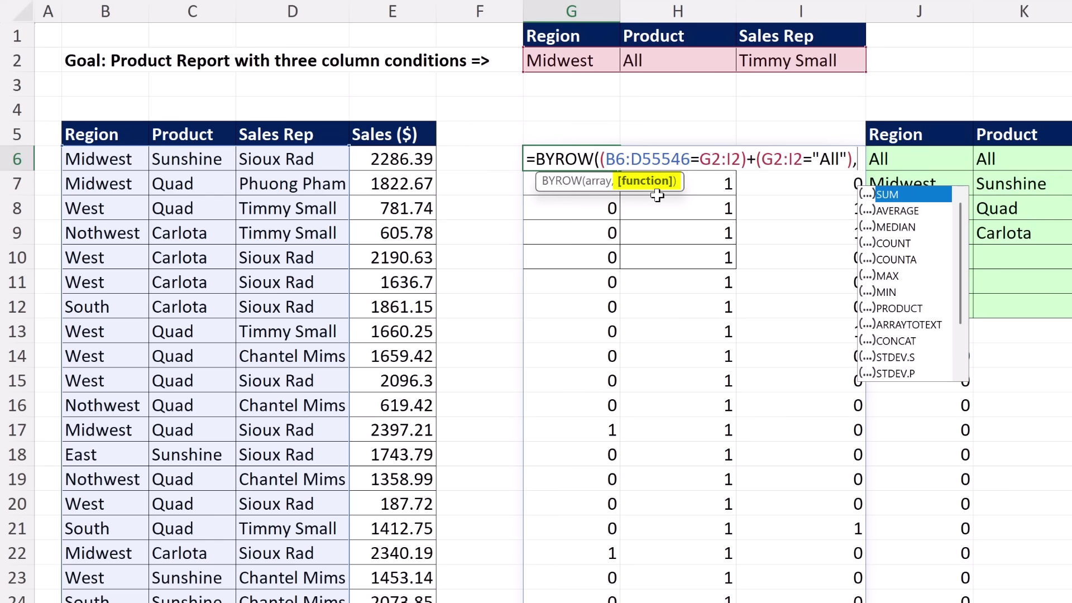
pyautogui.write('AND')
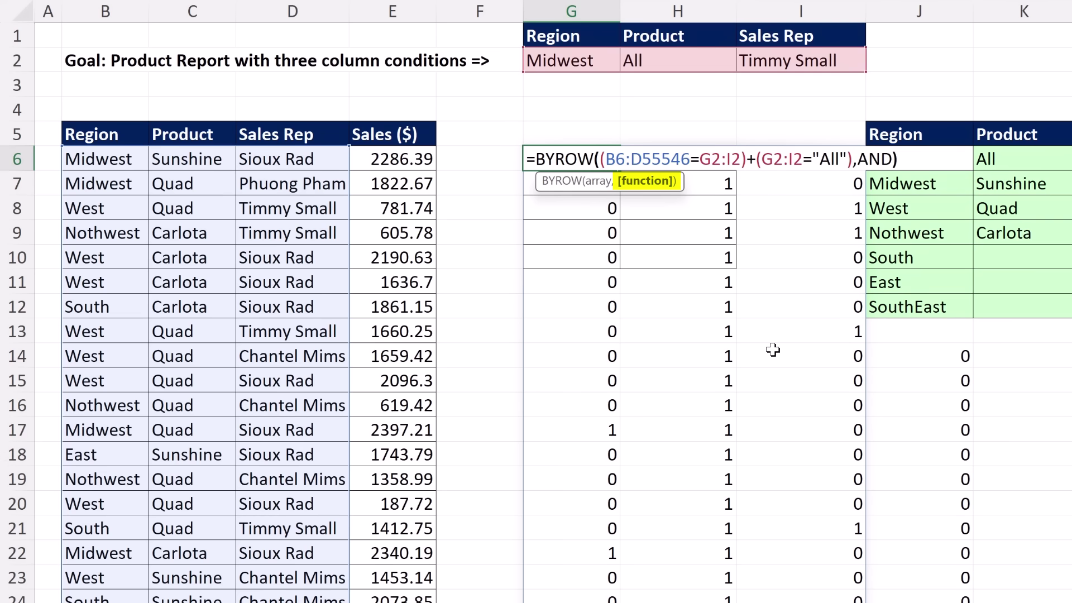
pyautogui.hotkey('ctrl', 'Return')
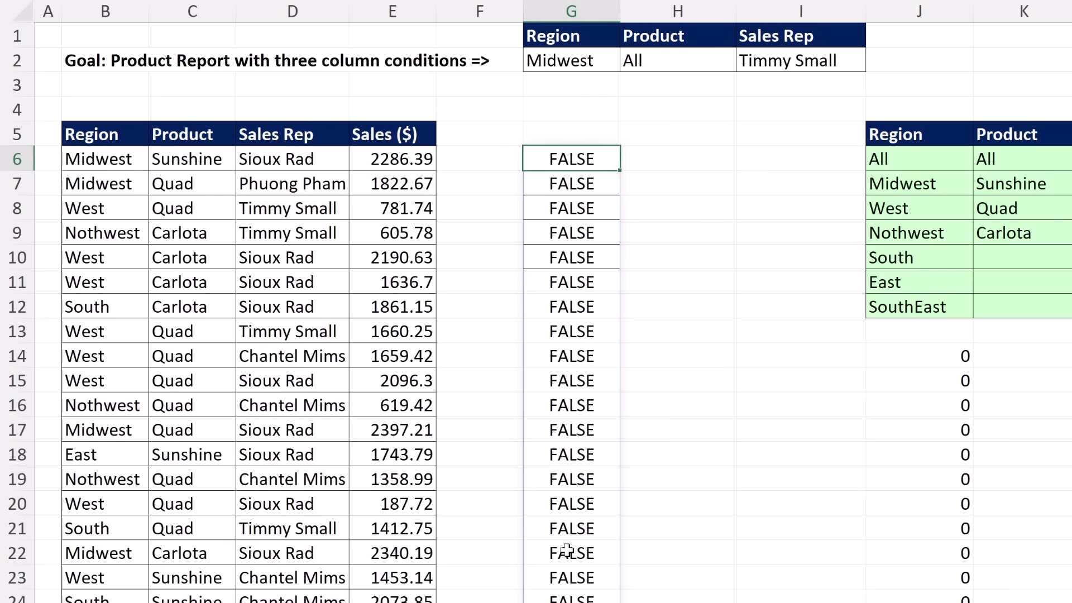
pyautogui.scroll(-20, 567, 549)
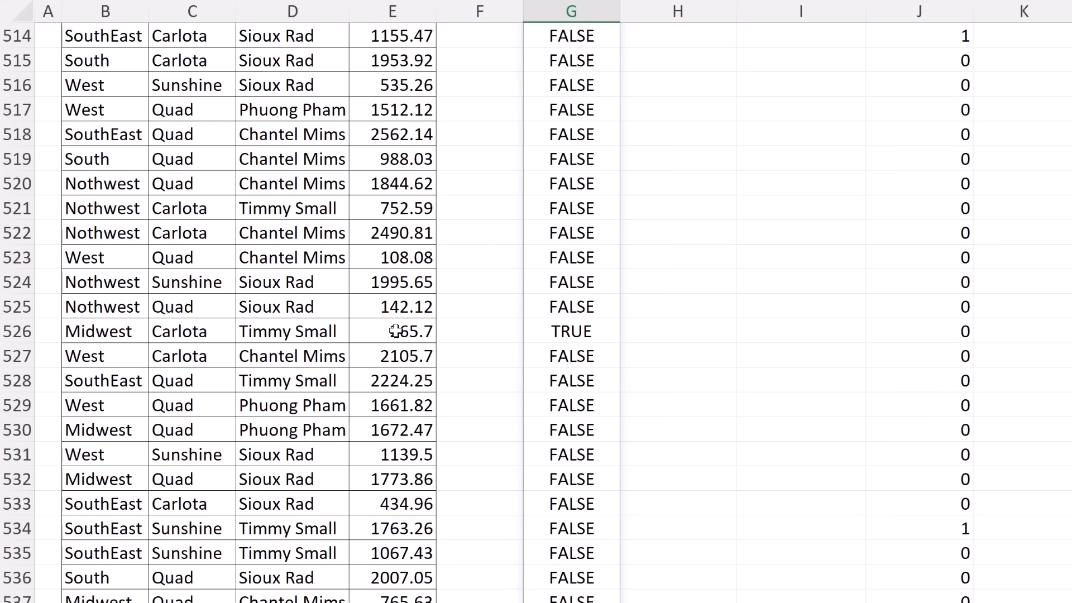
# Step: Cut the BYROW/AND formula text out of G6
pyautogui.press('F2')
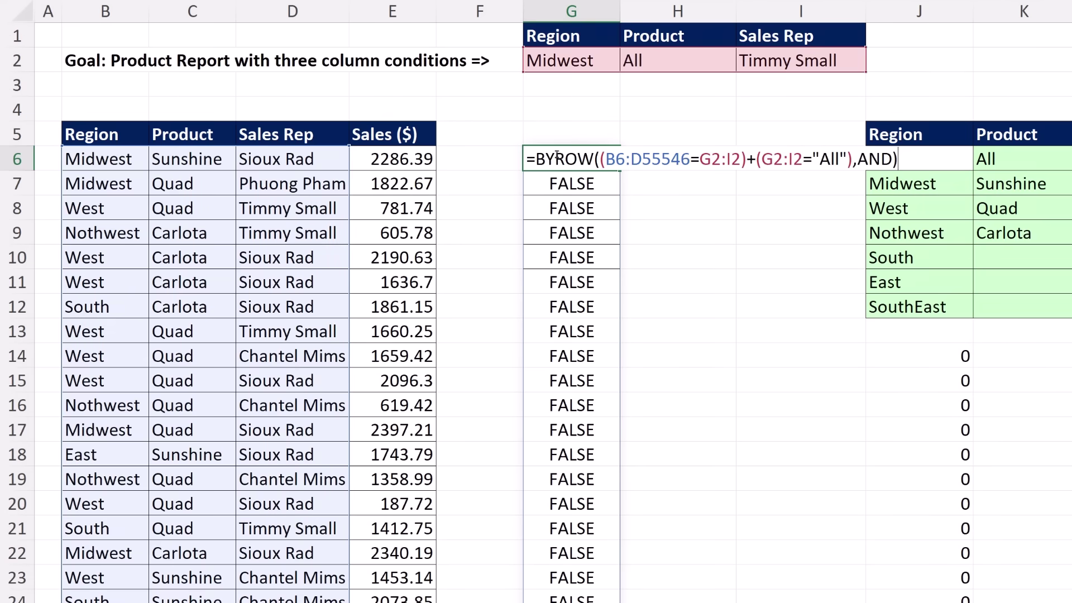
pyautogui.moveTo(536, 160); pyautogui.dragTo(579, 161)
pyautogui.moveTo(878, 175); pyautogui.dragTo(925, 177)
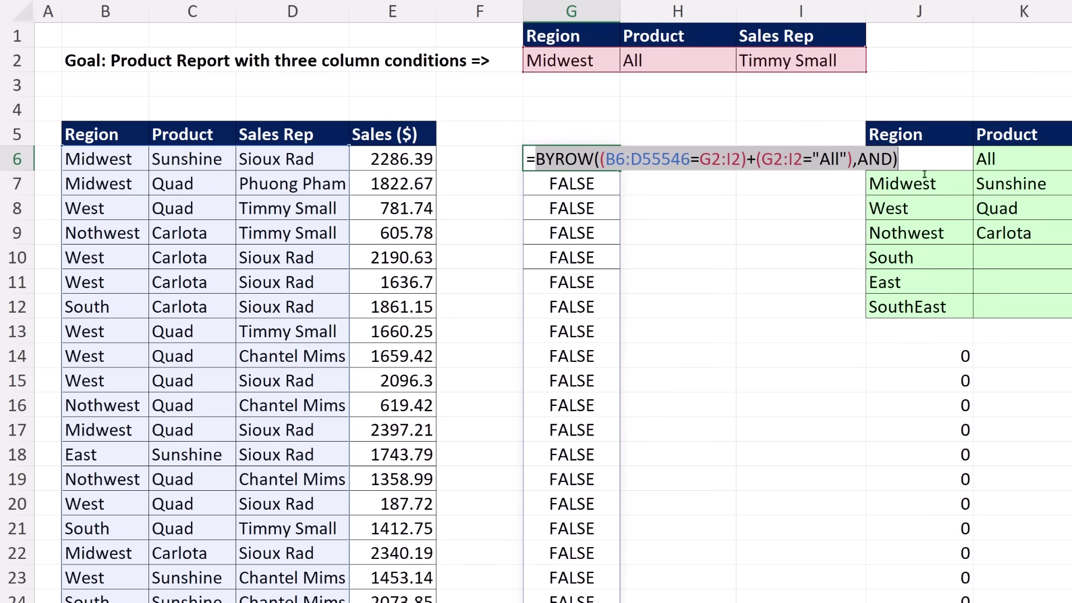
pyautogui.hotkey('ctrl', 'x')
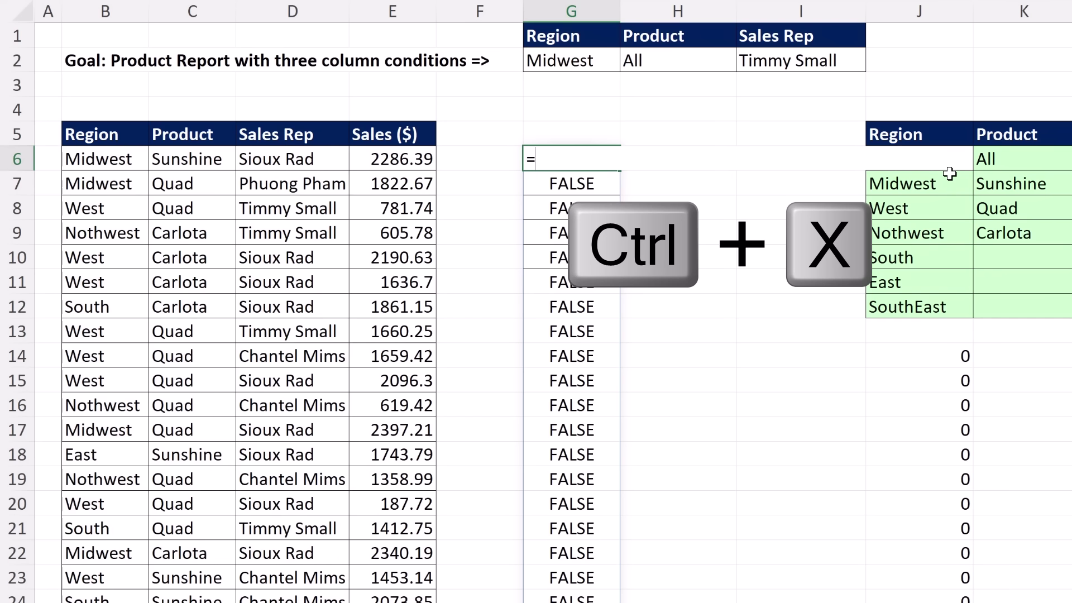
# Step: Start =GROUPBY in G6 with Product C5:C55546 as rows and Sales E5:E55546 as values
pyautogui.write('gro')
pyautogui.press('Tab')
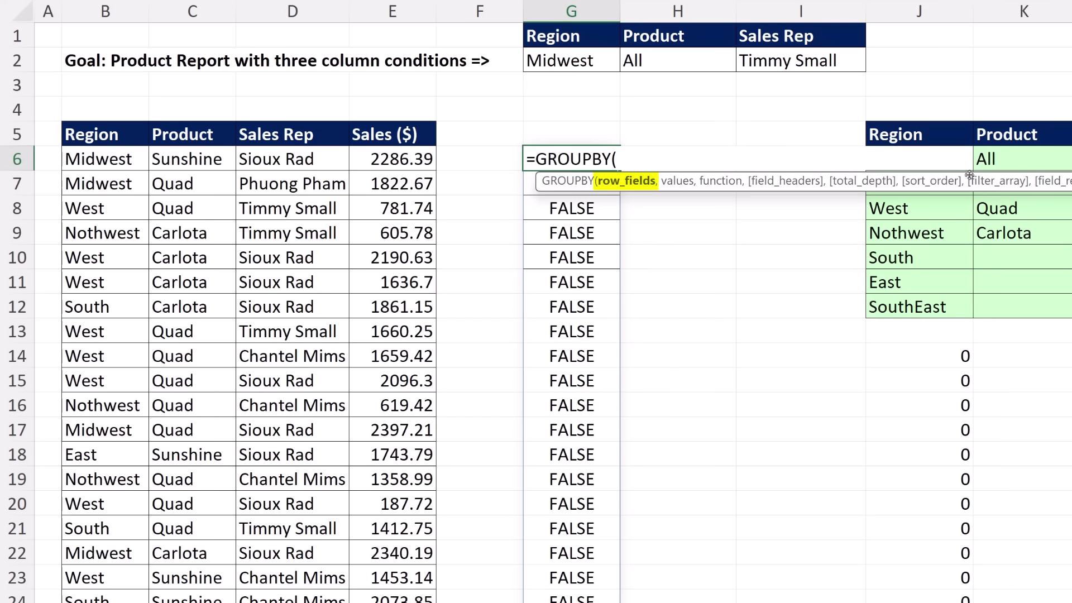
pyautogui.click(170, 147)
pyautogui.click(188, 124)
pyautogui.hotkey('ctrl', 'shift', 'Down')
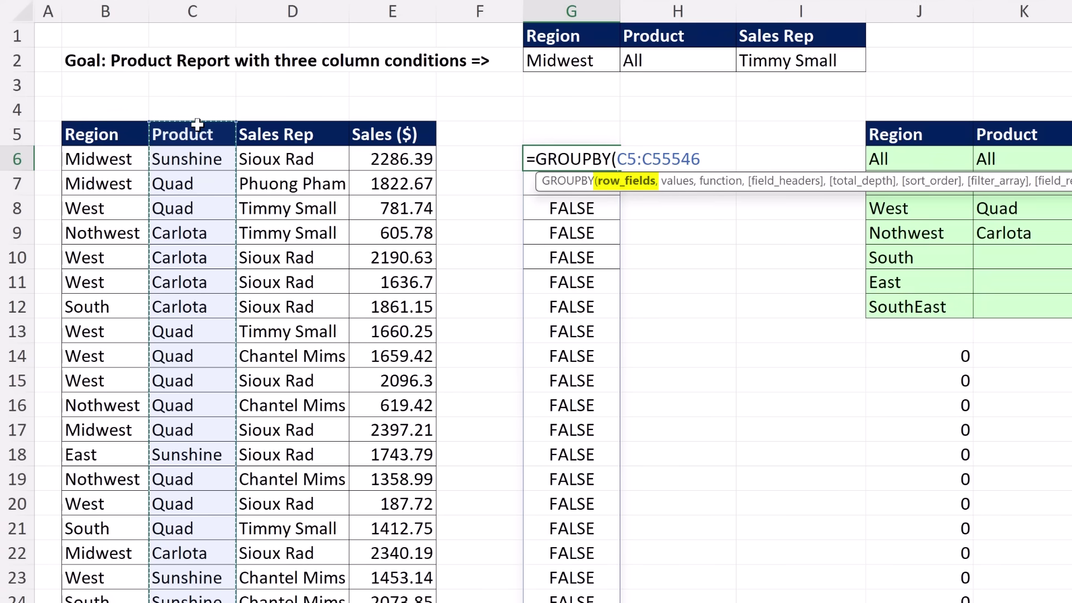
pyautogui.write(',')
pyautogui.click(372, 137)
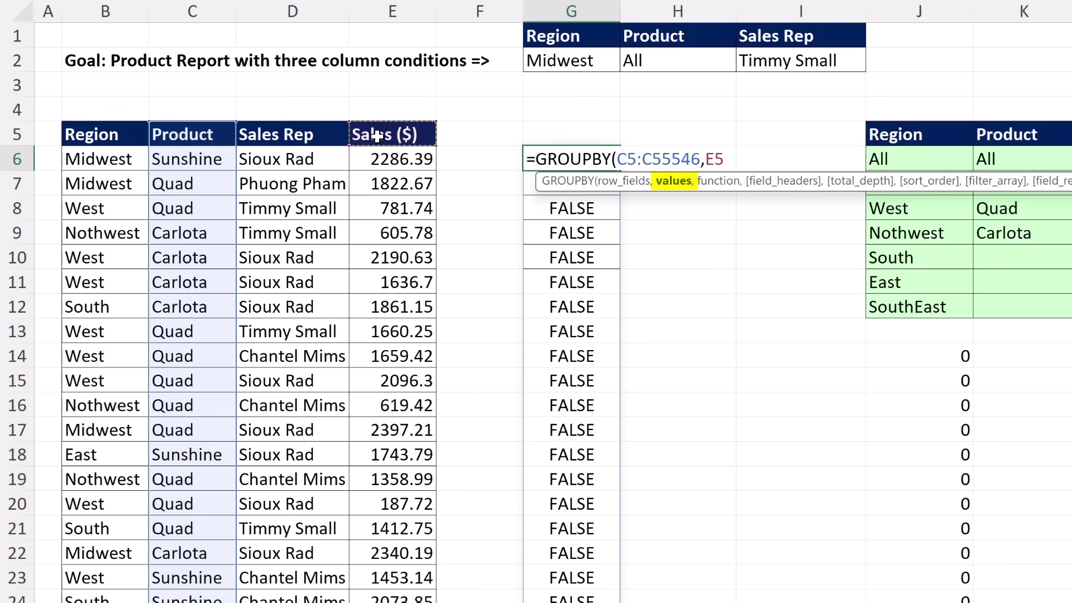
pyautogui.hotkey('ctrl', 'shift', 'Down')
# Step: Add SUM, headers 3, total 1 and the pasted BYROW/AND filter, then enter it
pyautogui.write(',')
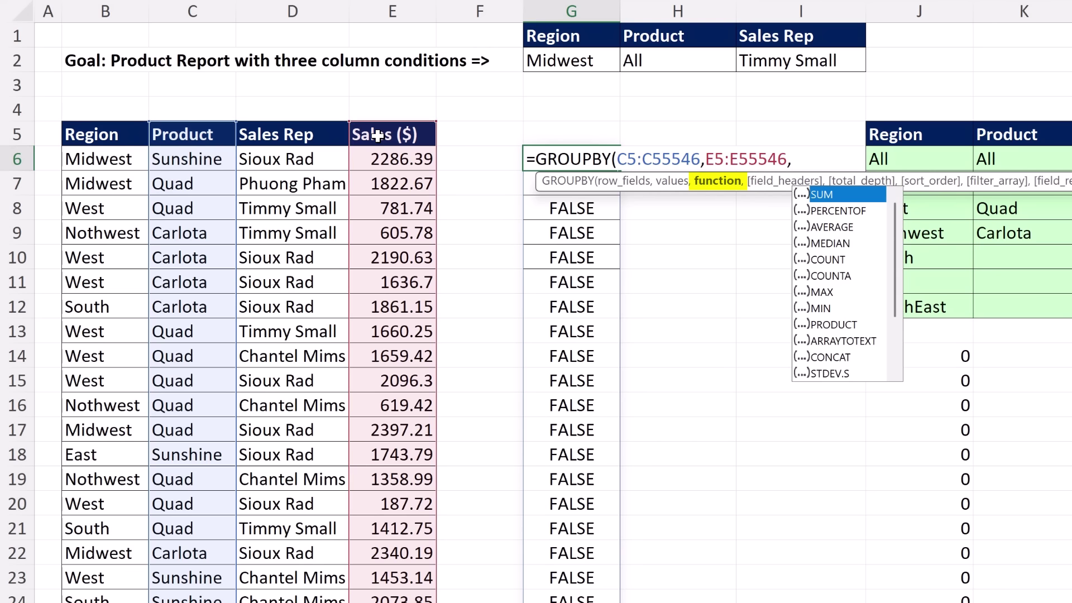
pyautogui.write('SUM')
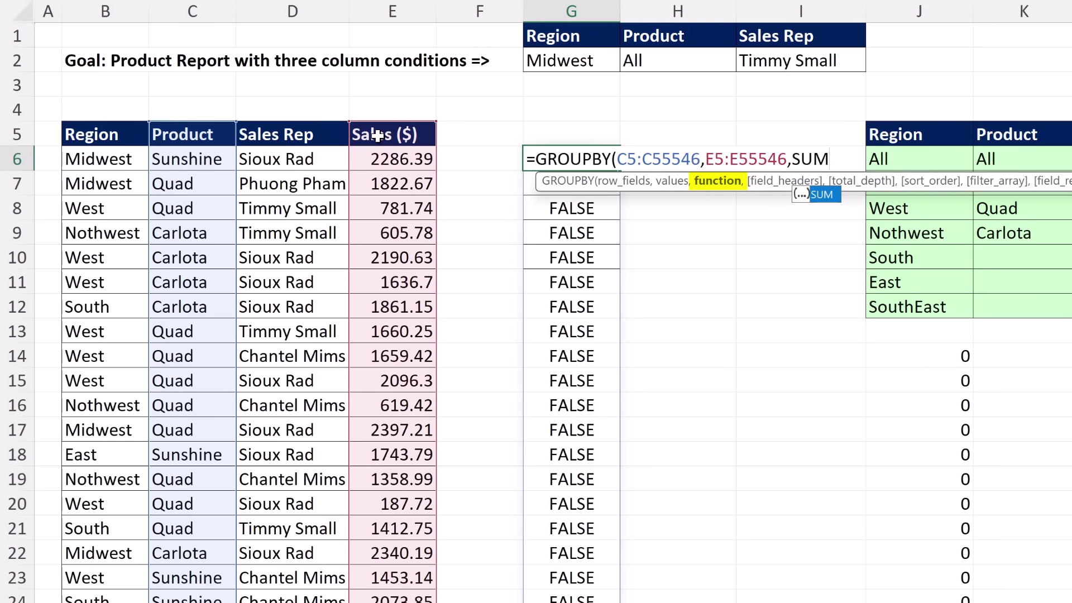
pyautogui.write(',3')
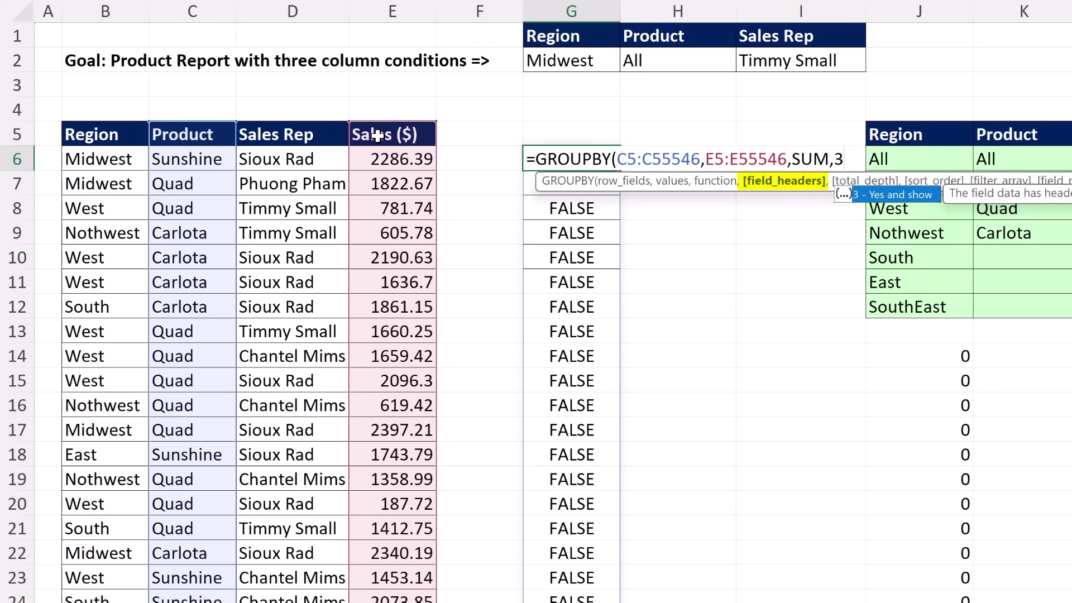
pyautogui.write(',1')
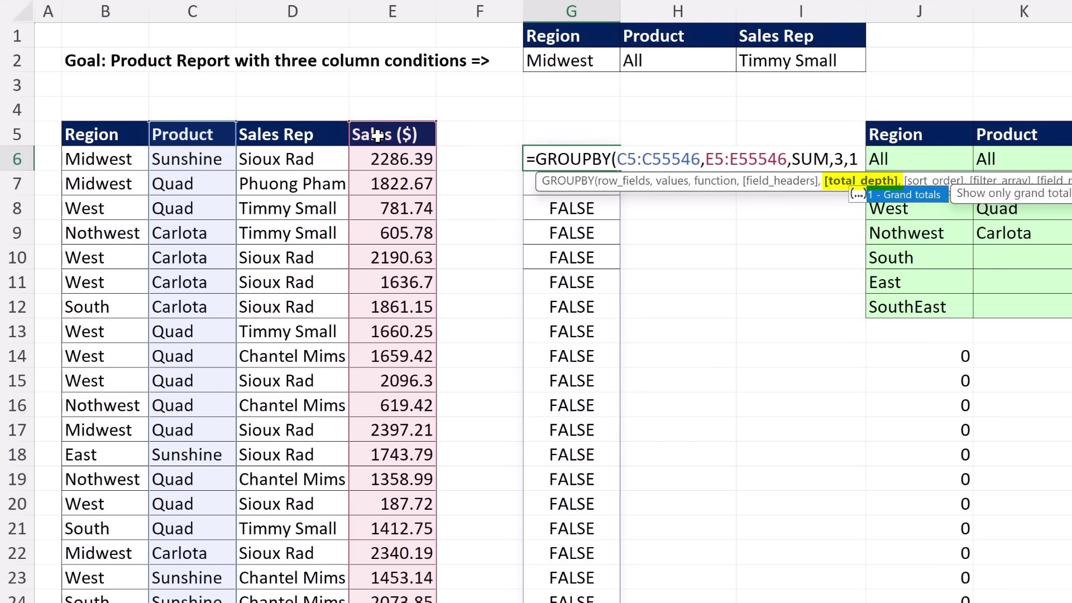
pyautogui.write(',,')
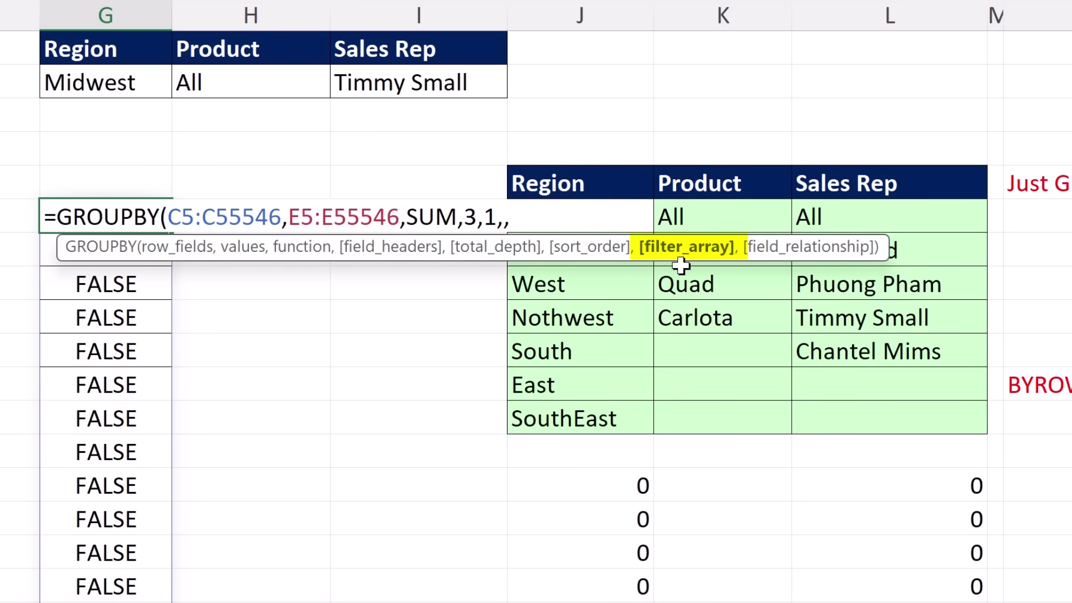
pyautogui.hotkey('ctrl', 'v')
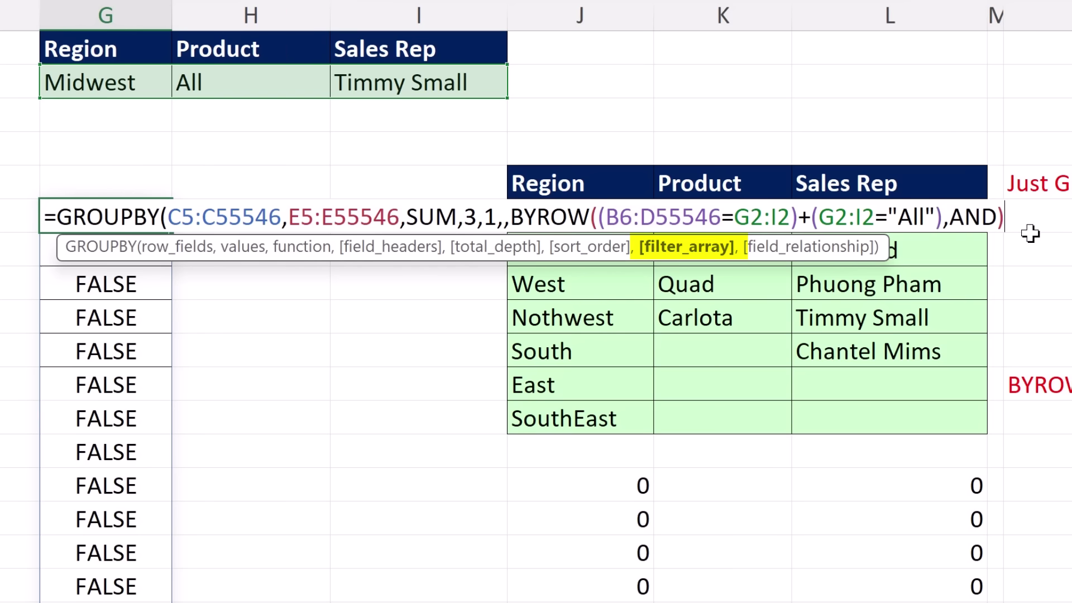
pyautogui.write(')')
pyautogui.hotkey('ctrl', 'Return')
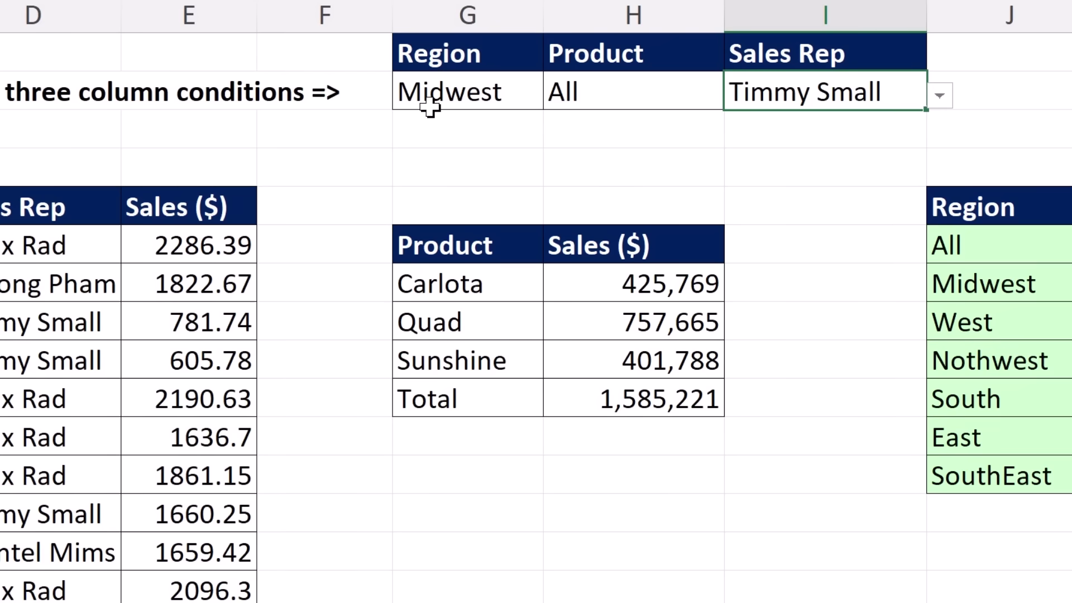
# Step: Set the Sales Rep and Region criteria to All
pyautogui.click(939, 97)
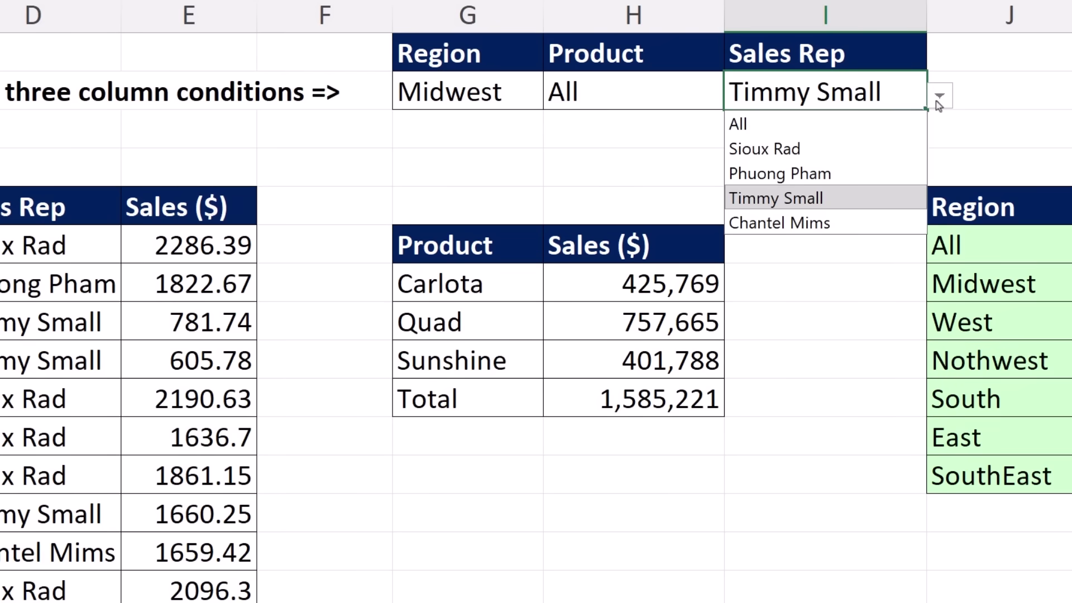
pyautogui.click(755, 130)
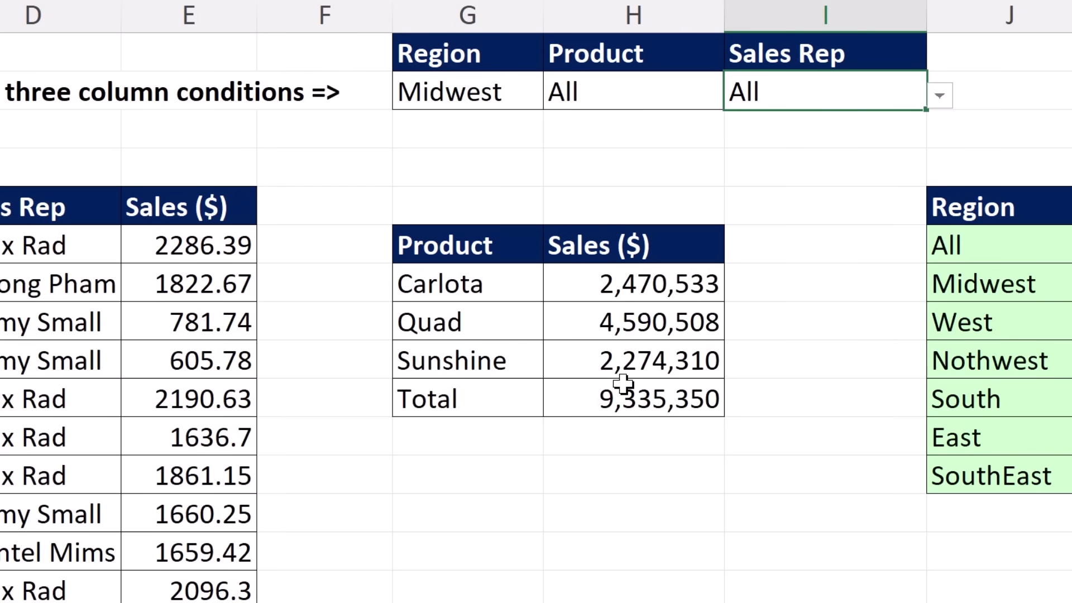
pyautogui.click(523, 92)
pyautogui.click(561, 93)
pyautogui.click(537, 95)
pyautogui.click(556, 95)
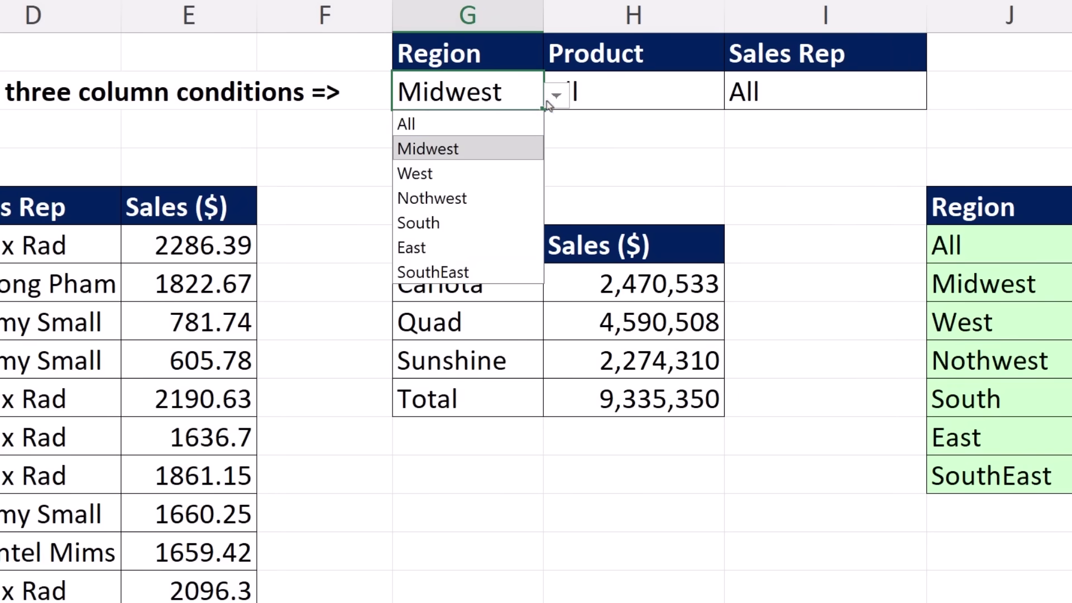
pyautogui.click(437, 124)
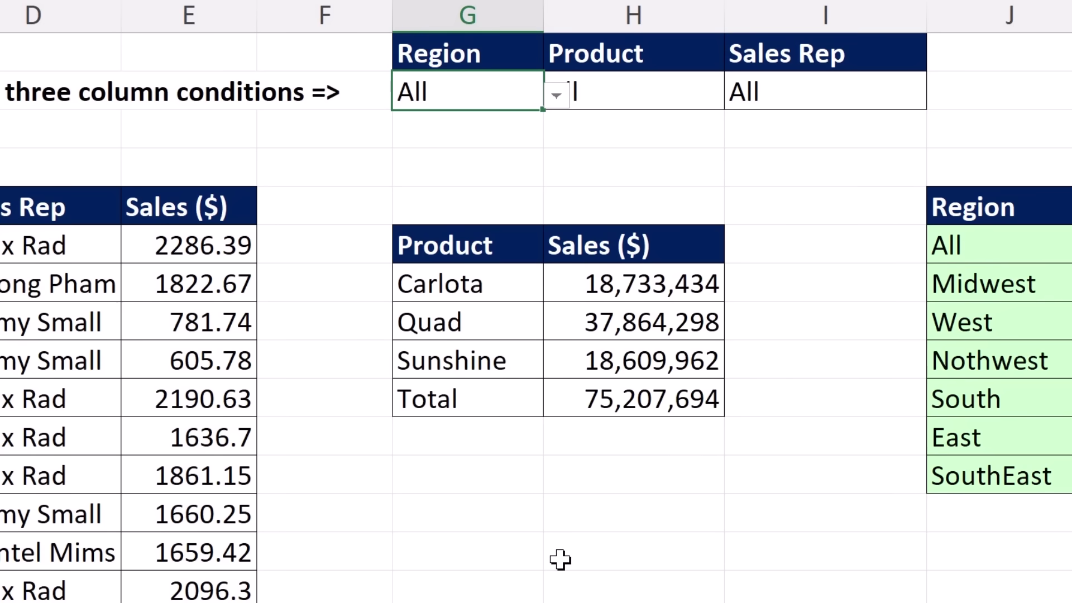
# Step: Set the Sales Rep criterion in I2 to Sioux Rad
pyautogui.click(859, 90)
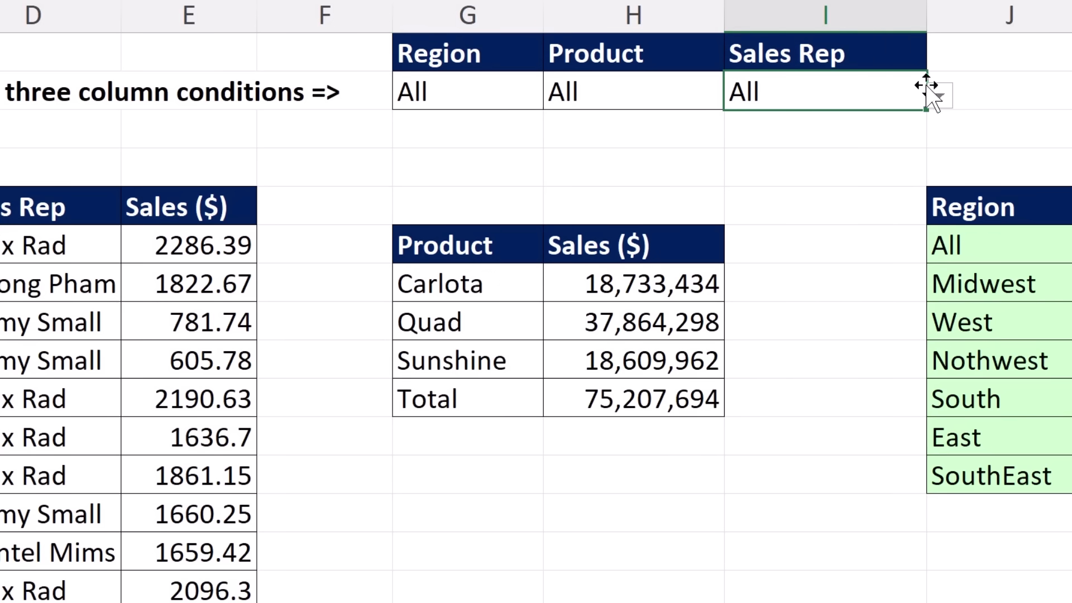
pyautogui.click(937, 95)
pyautogui.click(778, 149)
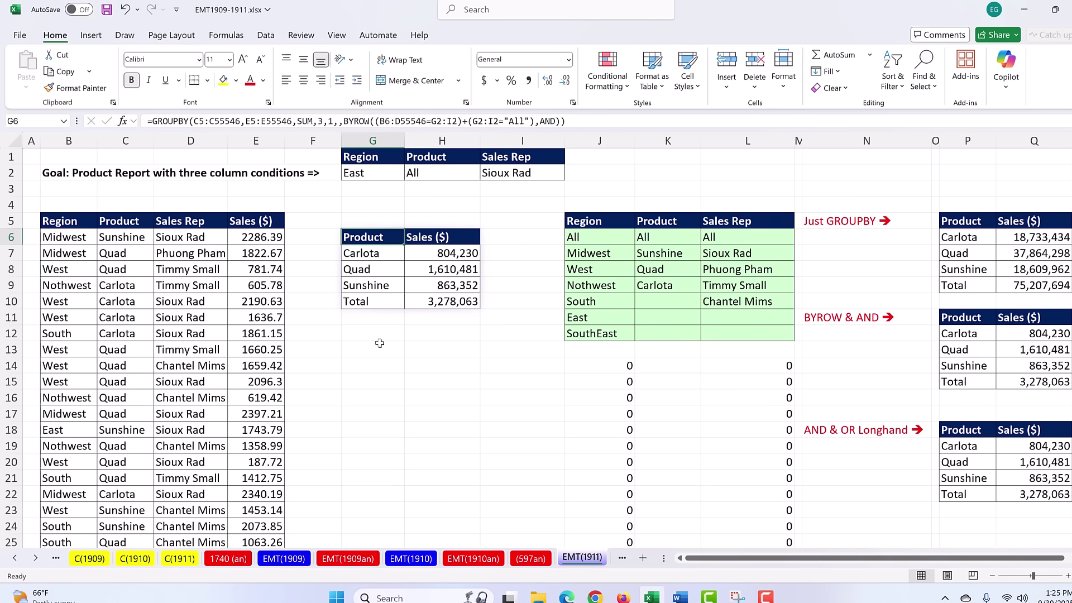
# Step: Inspect the GROUPBY formula in G6 and its argument hints unchanged, then view the C(1909) sheet
pyautogui.press('F2')
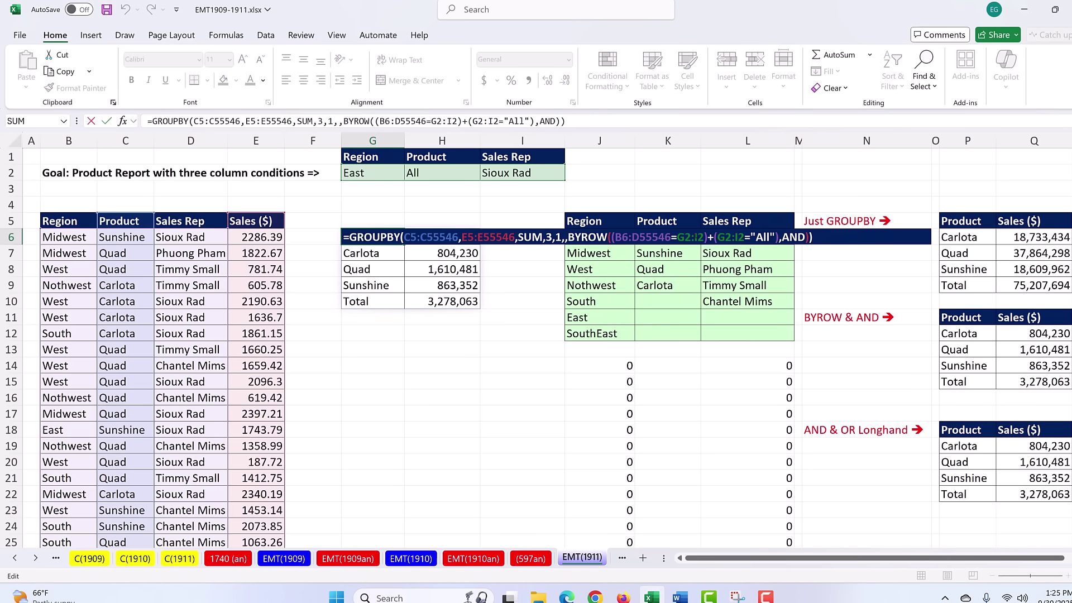
pyautogui.press('Left')
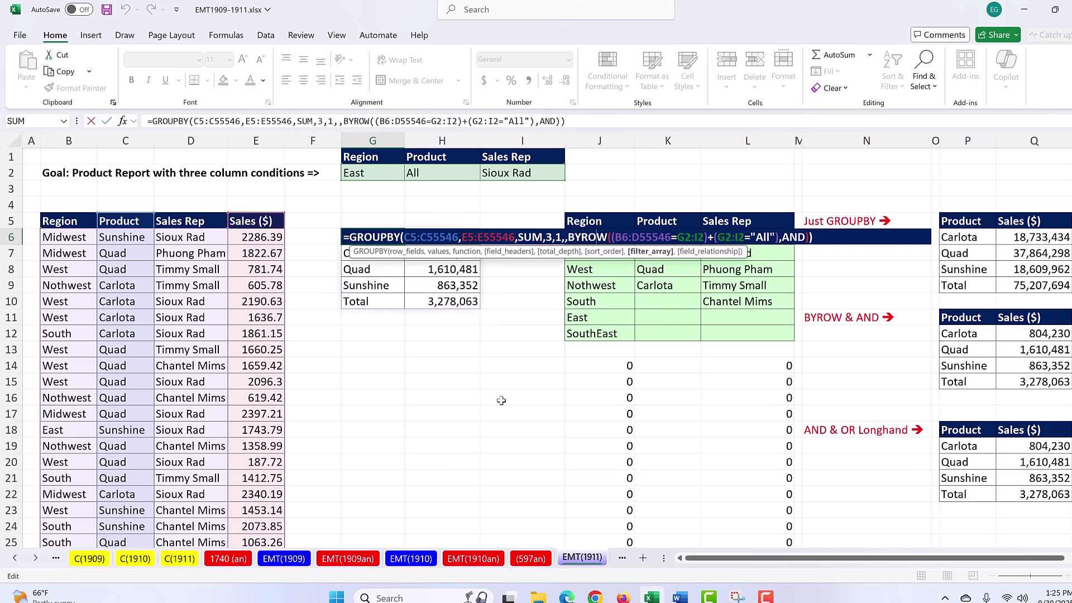
pyautogui.hotkey('ctrl', 'Return')
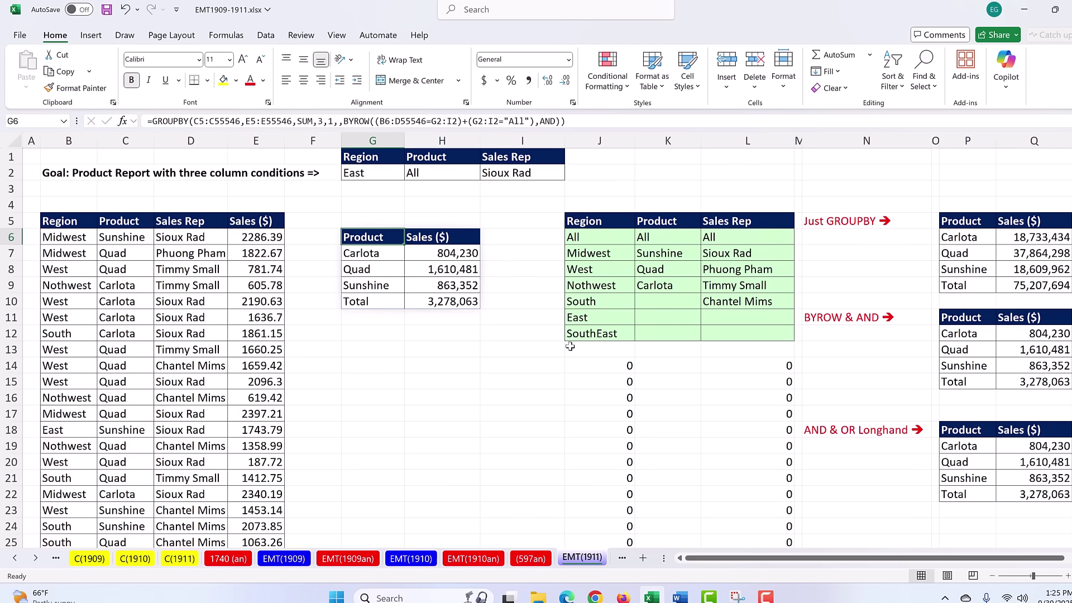
pyautogui.click(89, 558)
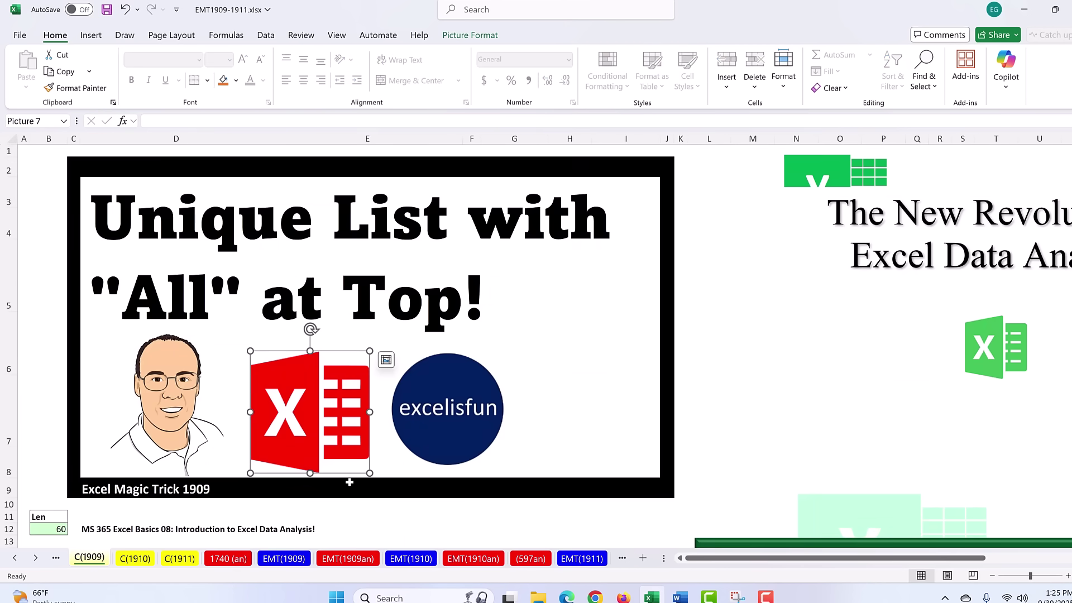
# Step: Glance at the C(1910) and C(1911) thumbnail sheets, then return to the EMT(1911) report
pyautogui.click(135, 558)
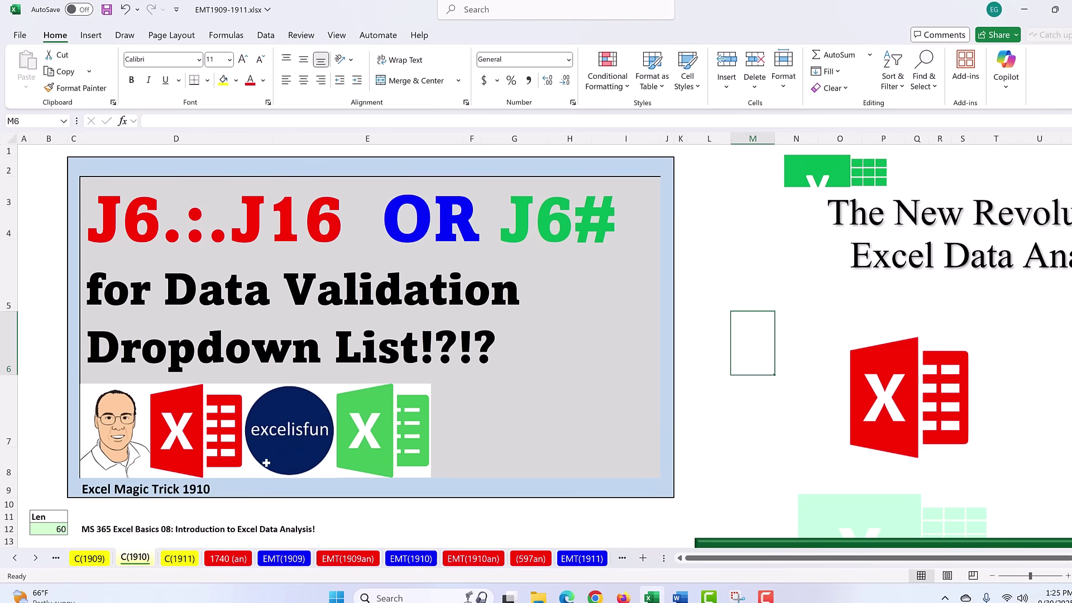
pyautogui.click(181, 558)
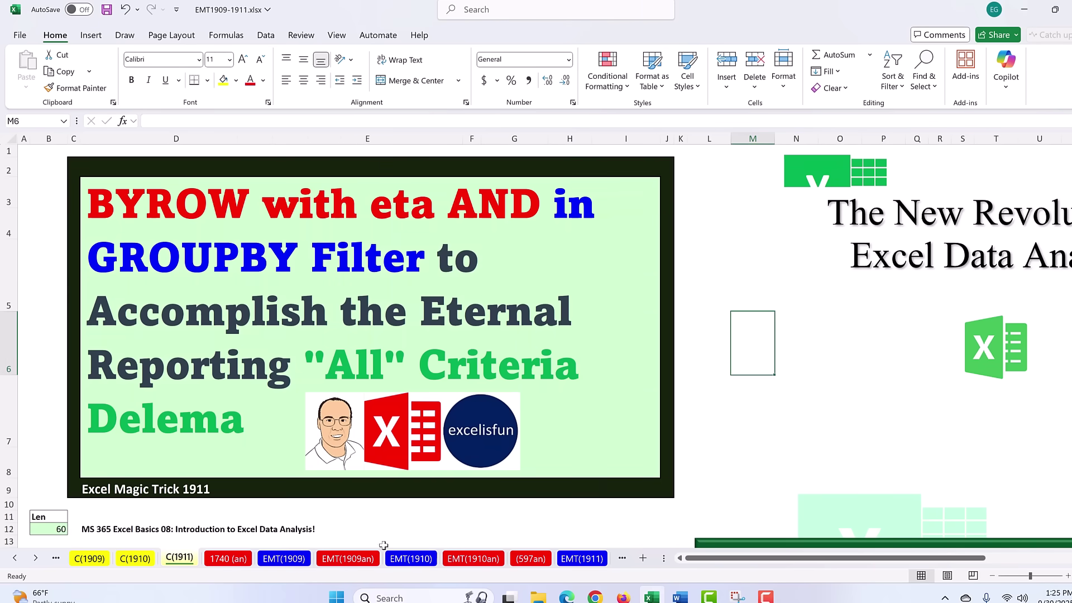
pyautogui.click(599, 558)
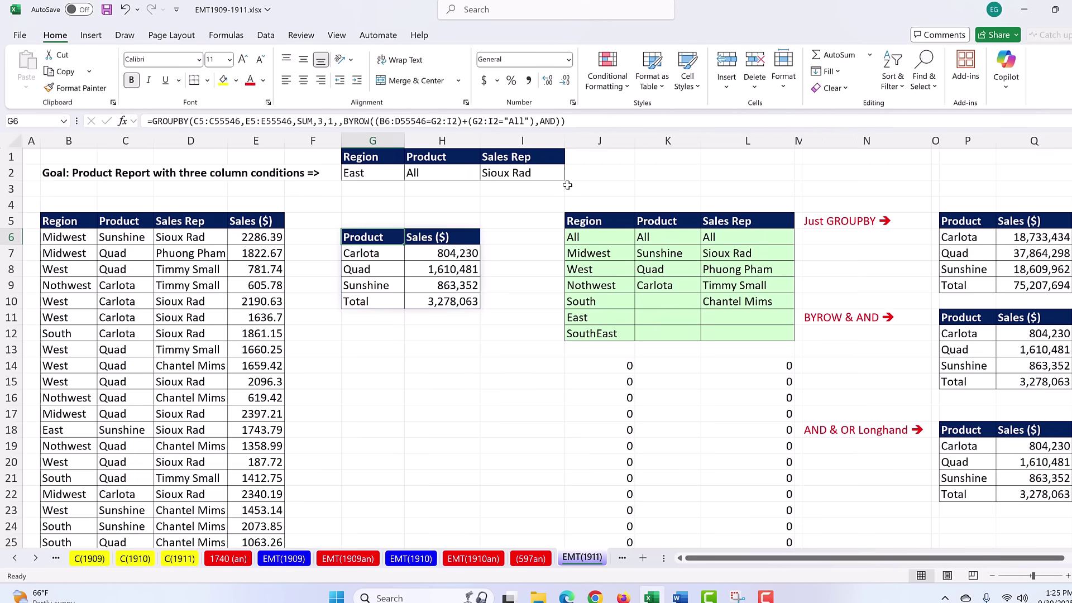